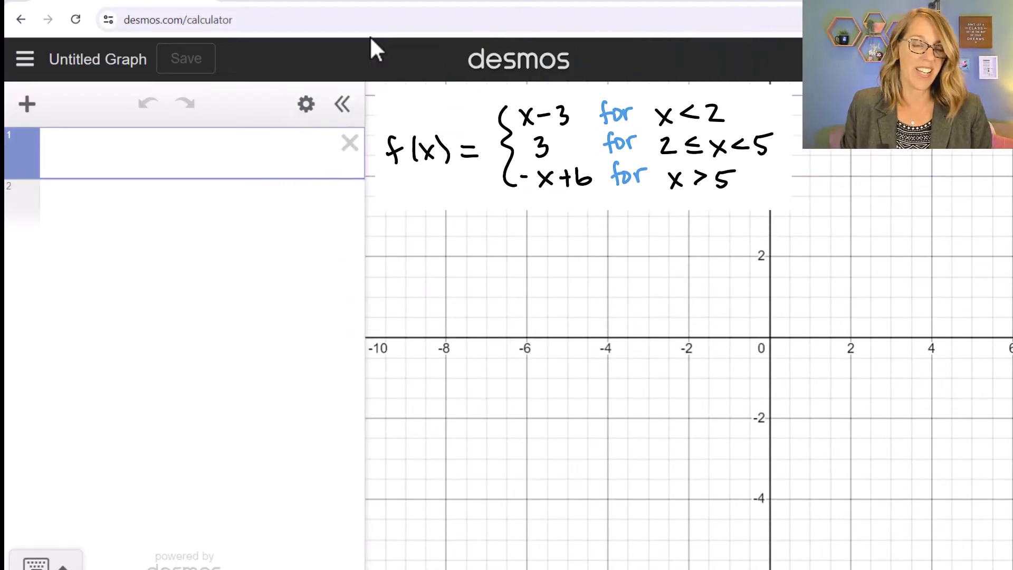
Step: Enter f(x) = x − 3 with the restriction {x < 2} on the first expression line
click(62, 150)
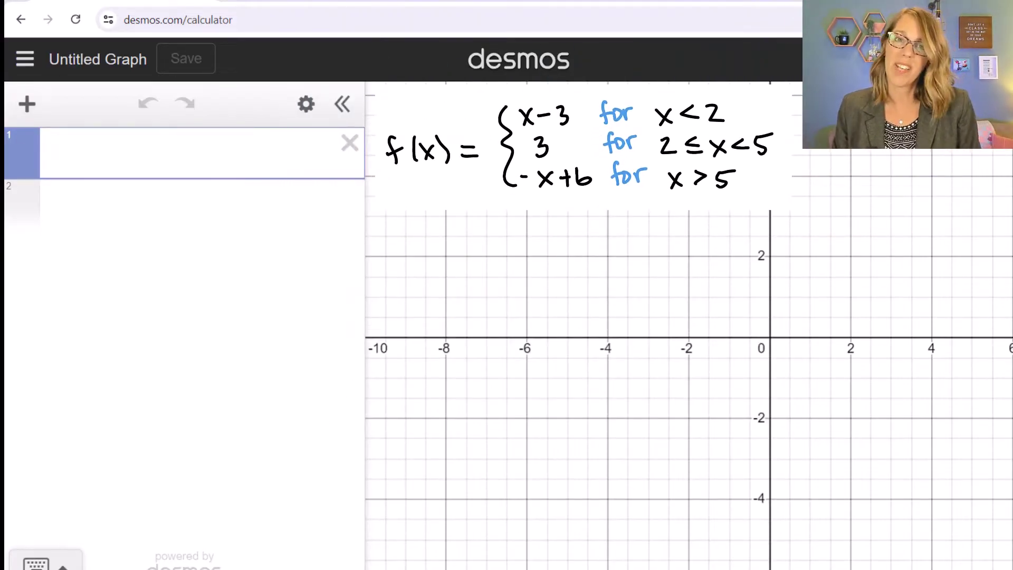
text(f(x))
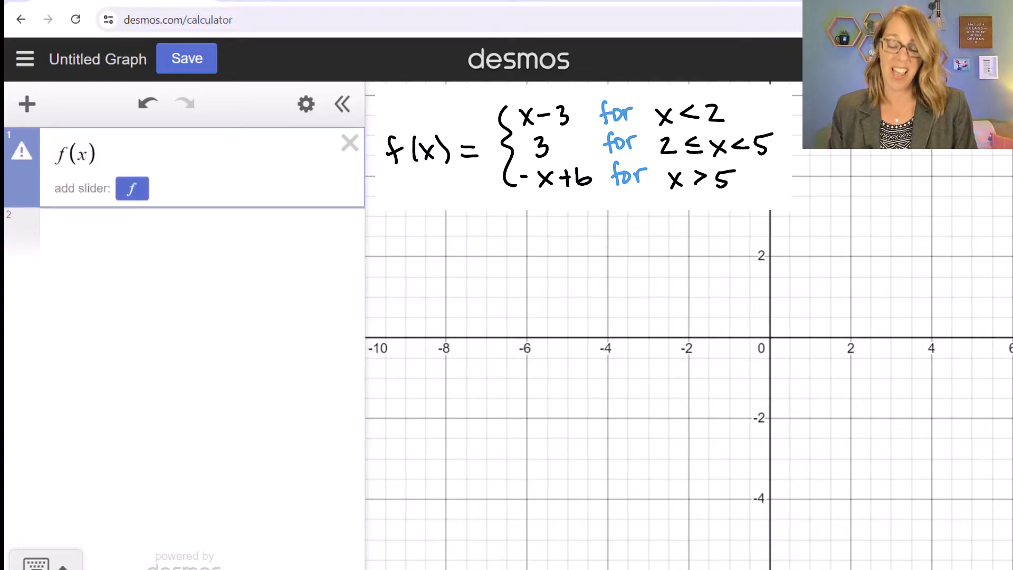
text(=)
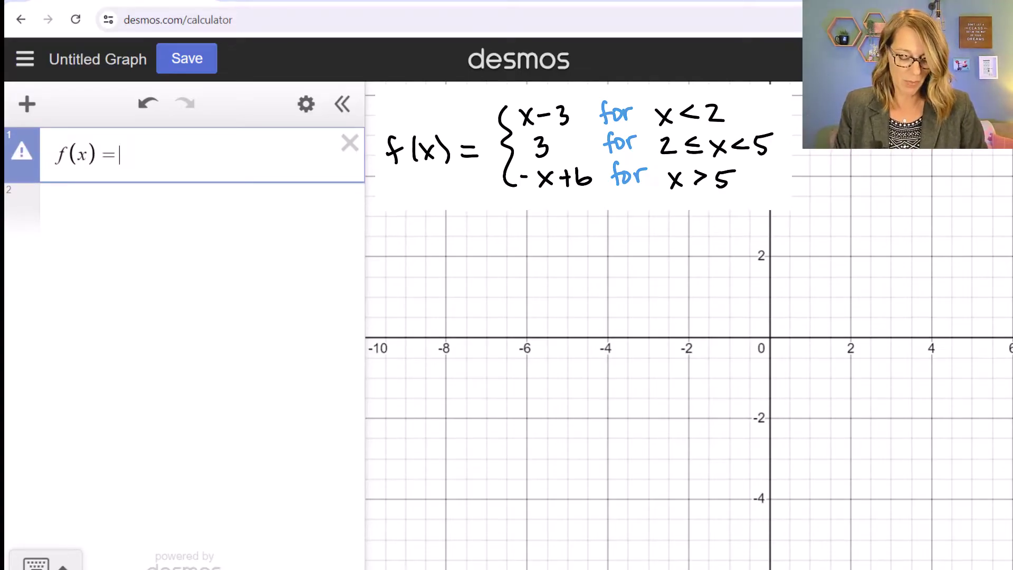
text(x-)
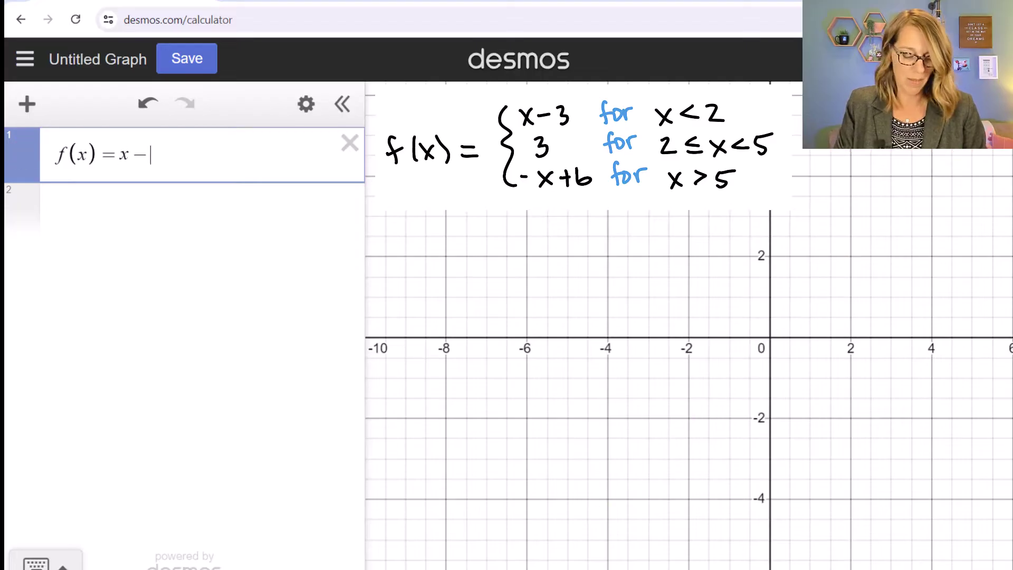
text(3)
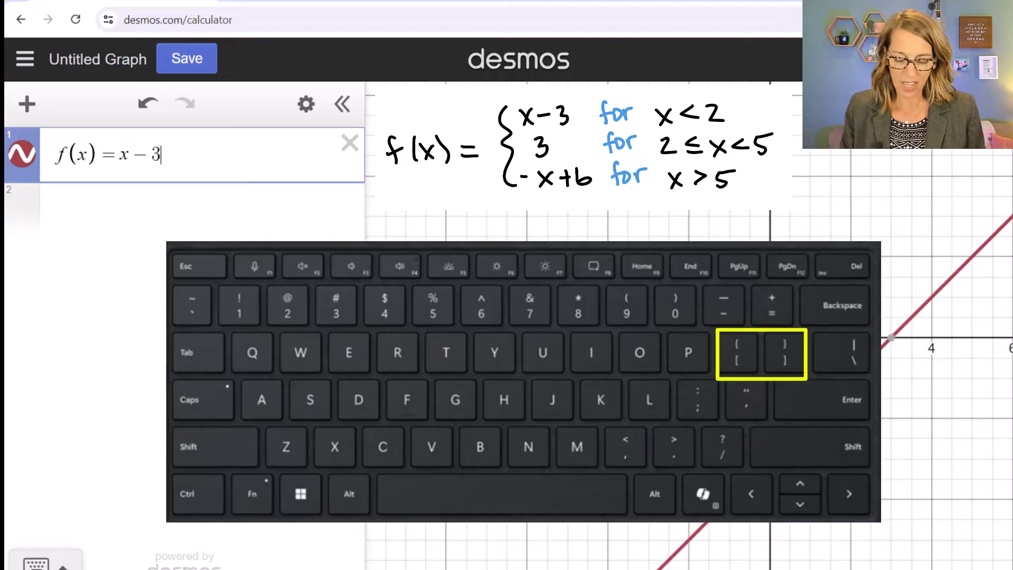
text({)
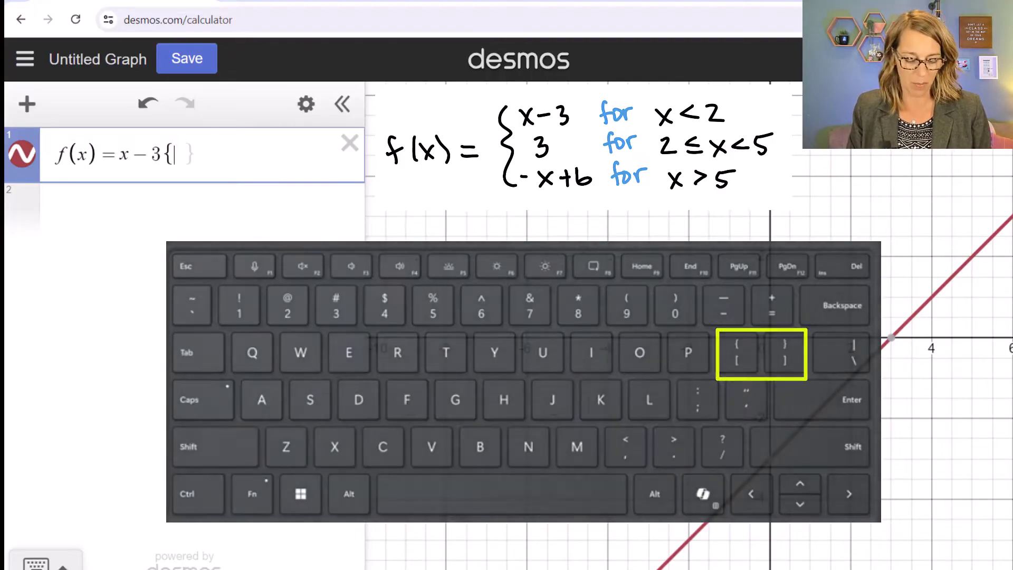
text(x<2)
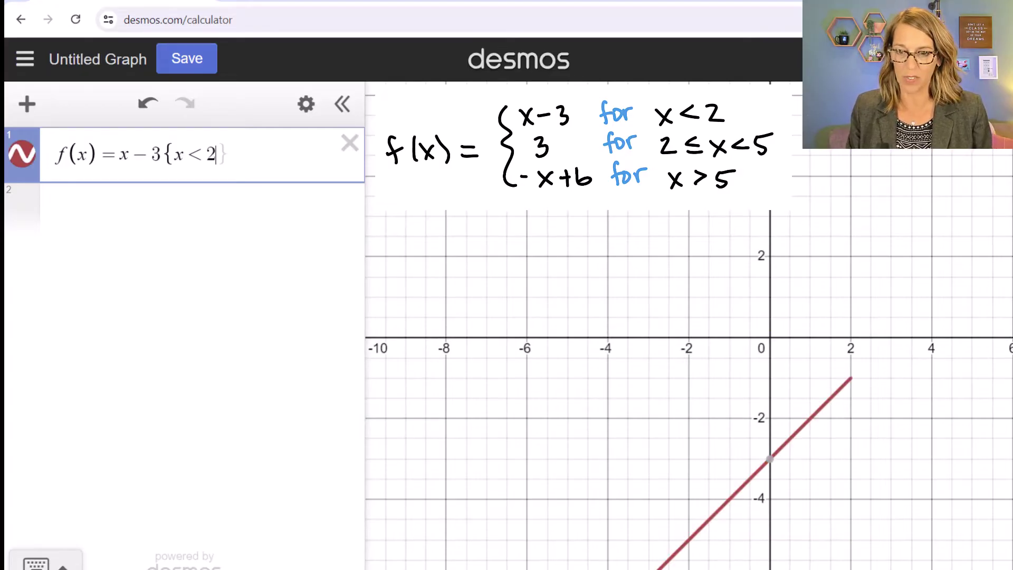
key(Right)
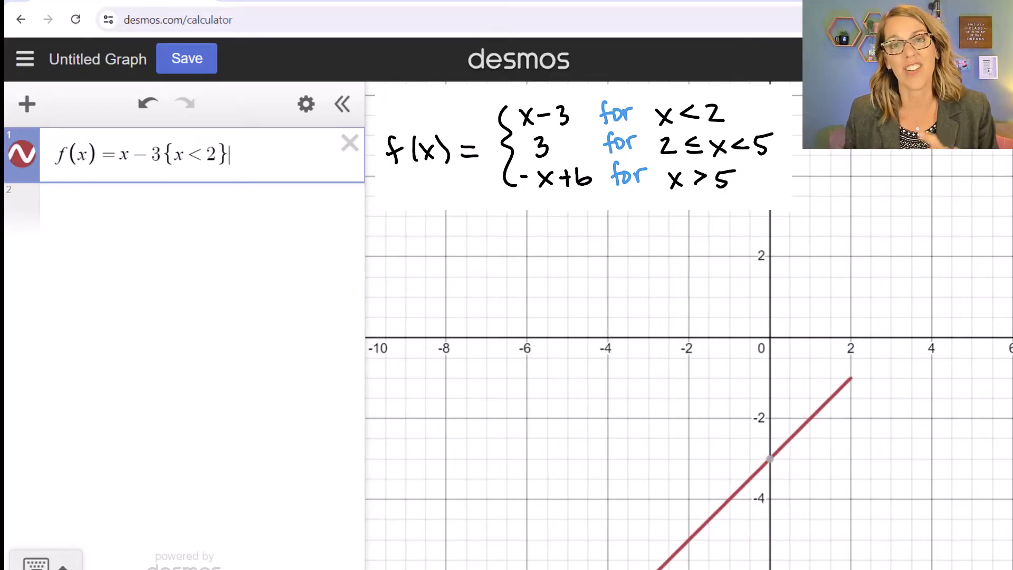
click(69, 203)
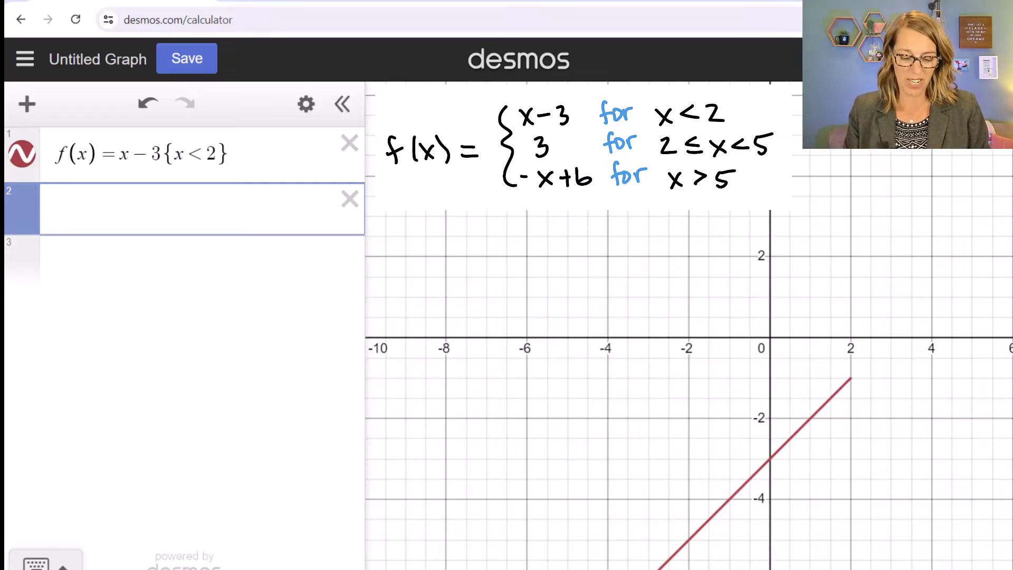
Step: Enter g(x) = 3 restricted to {2 ≤ x < 5}, removing a stray comma
text(g(x))
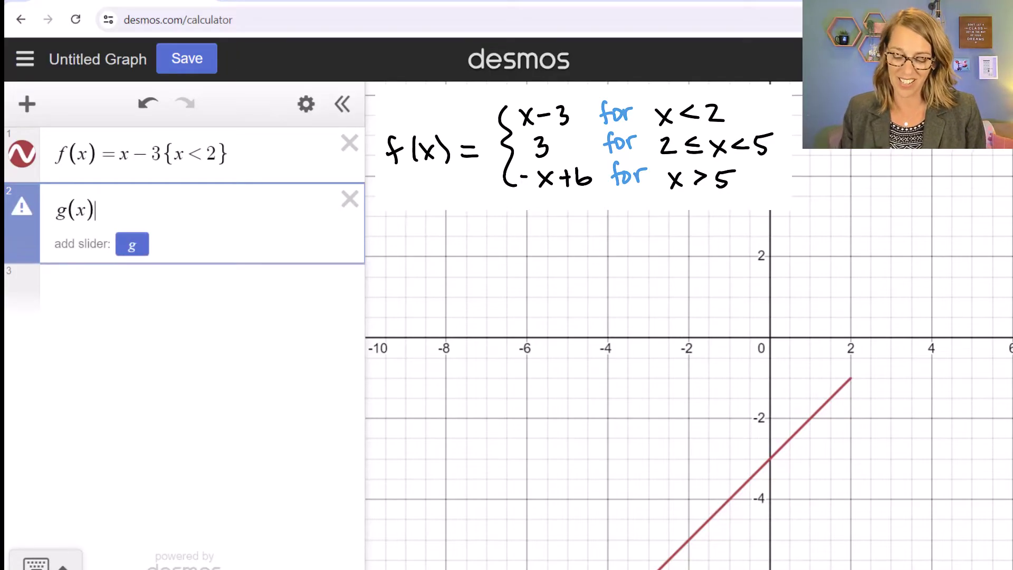
text(=)
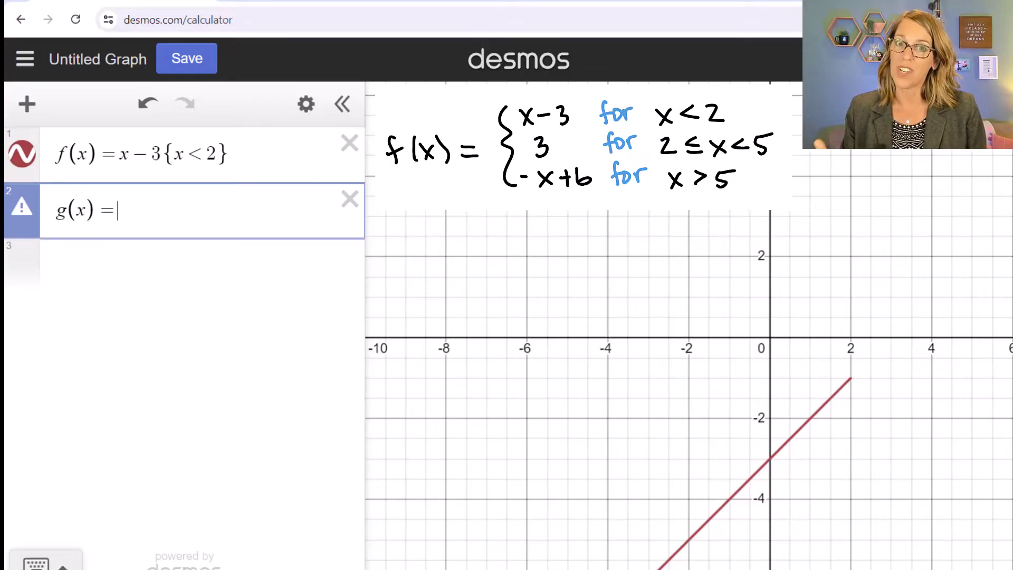
text(3)
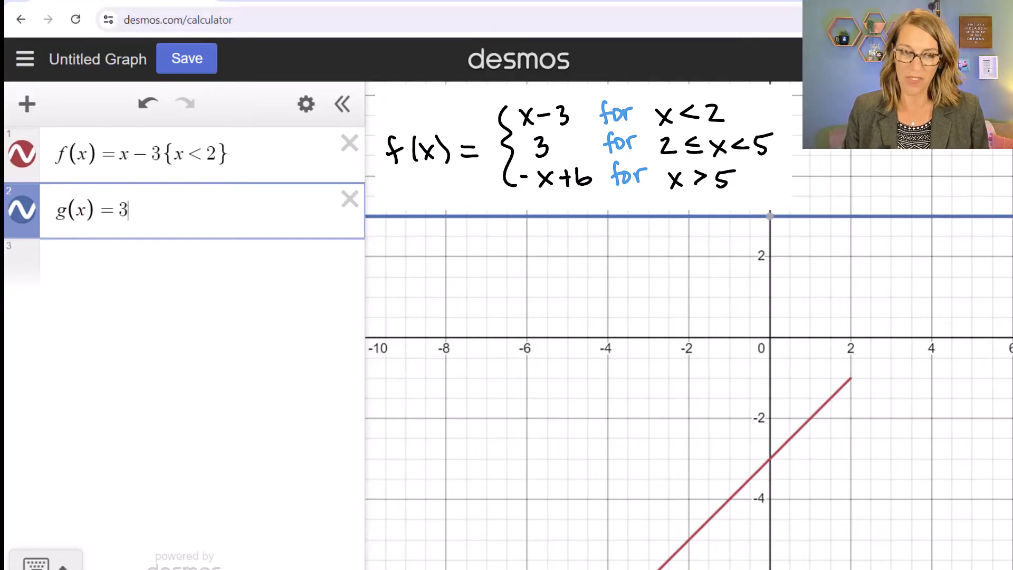
text({)
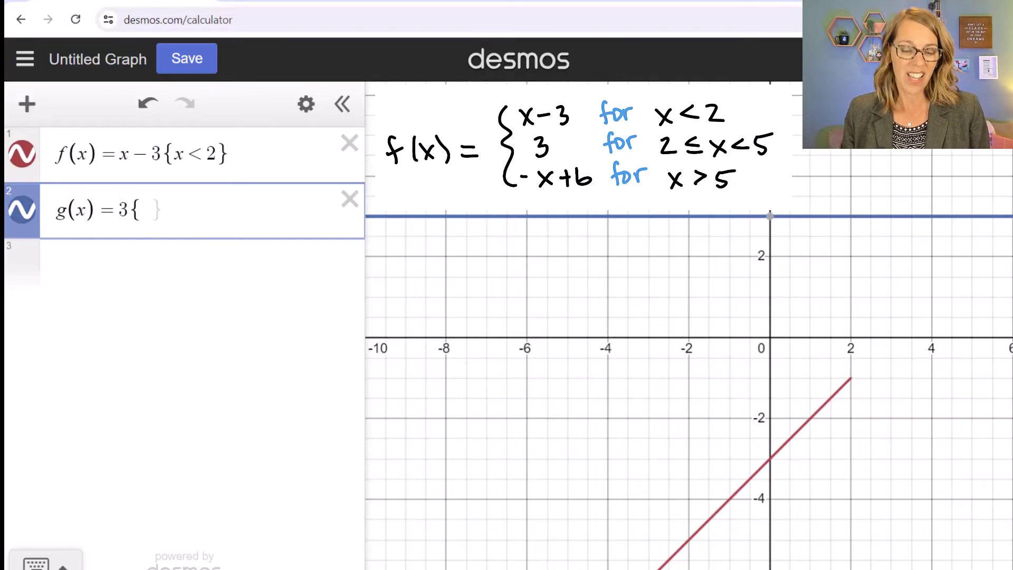
text(2)
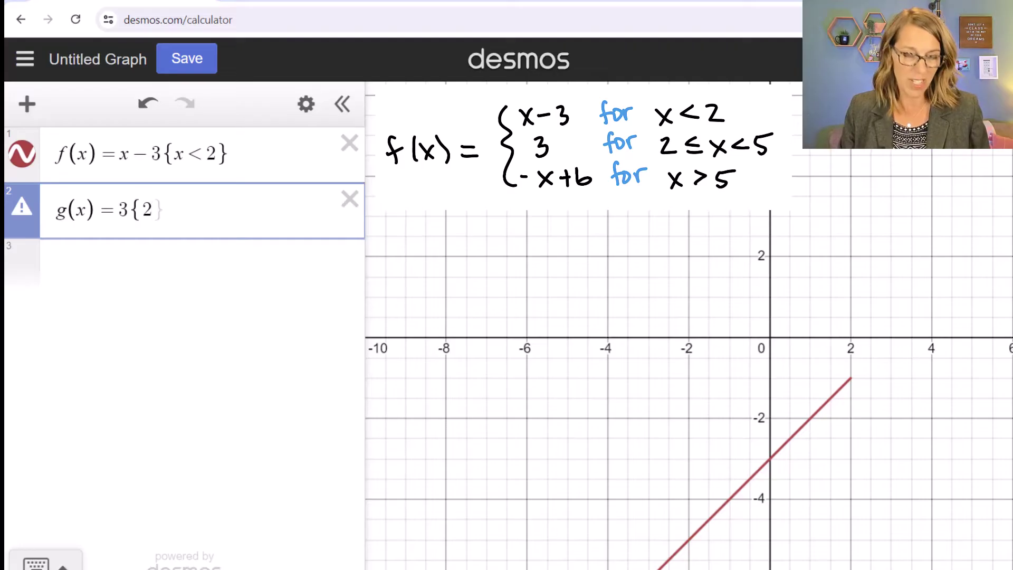
text(<)
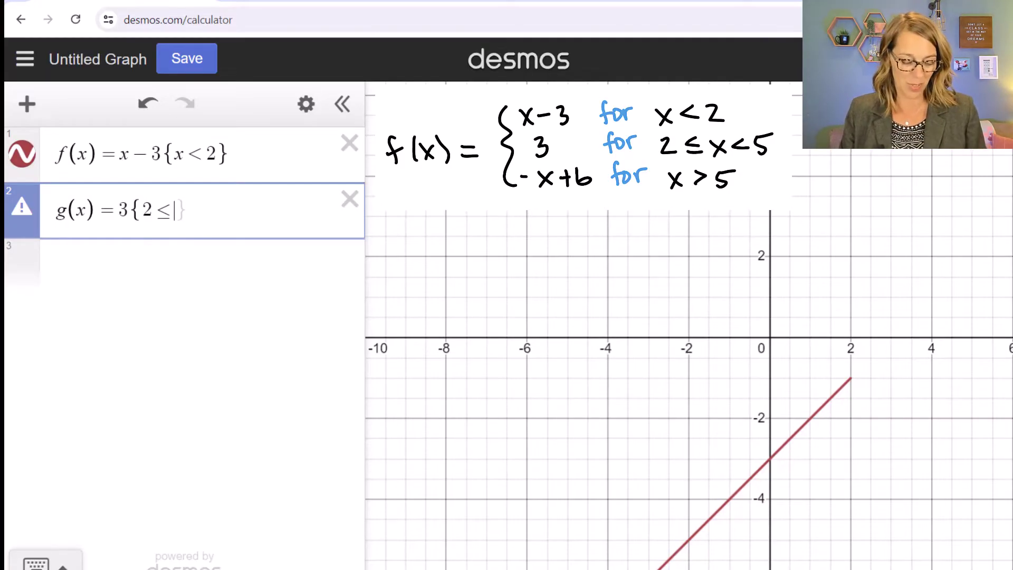
text(x)
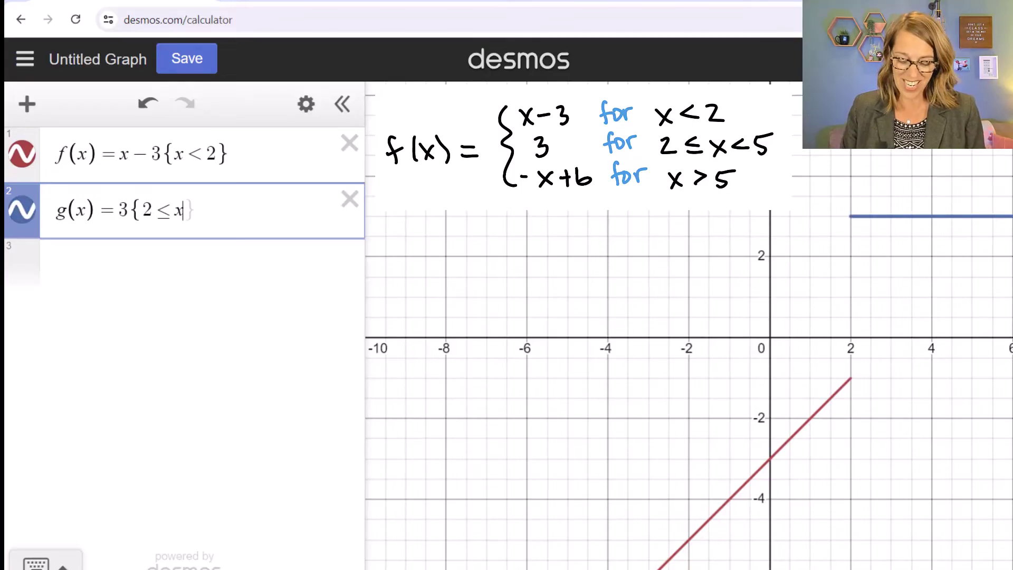
text(,)
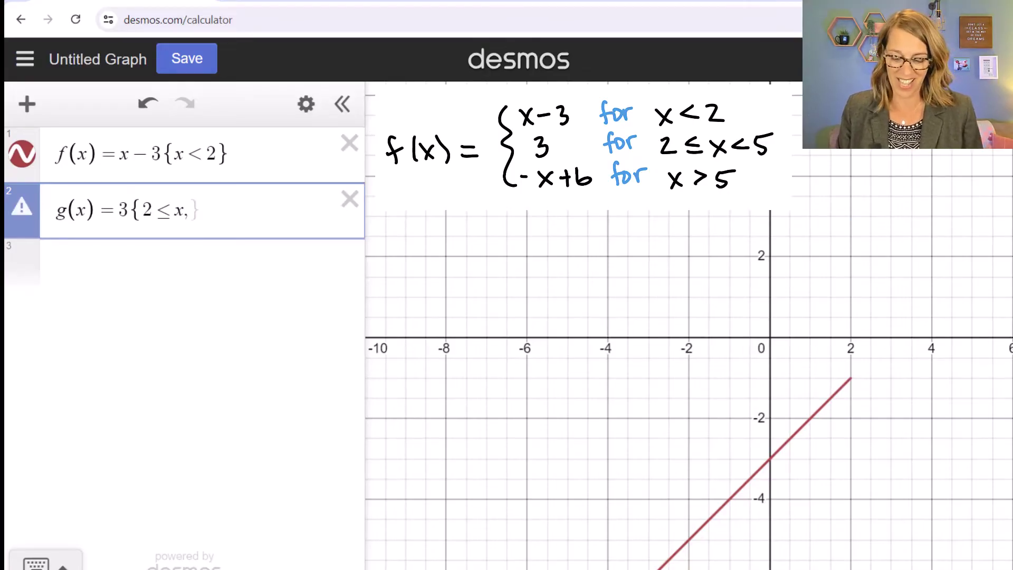
key(BackSpace)
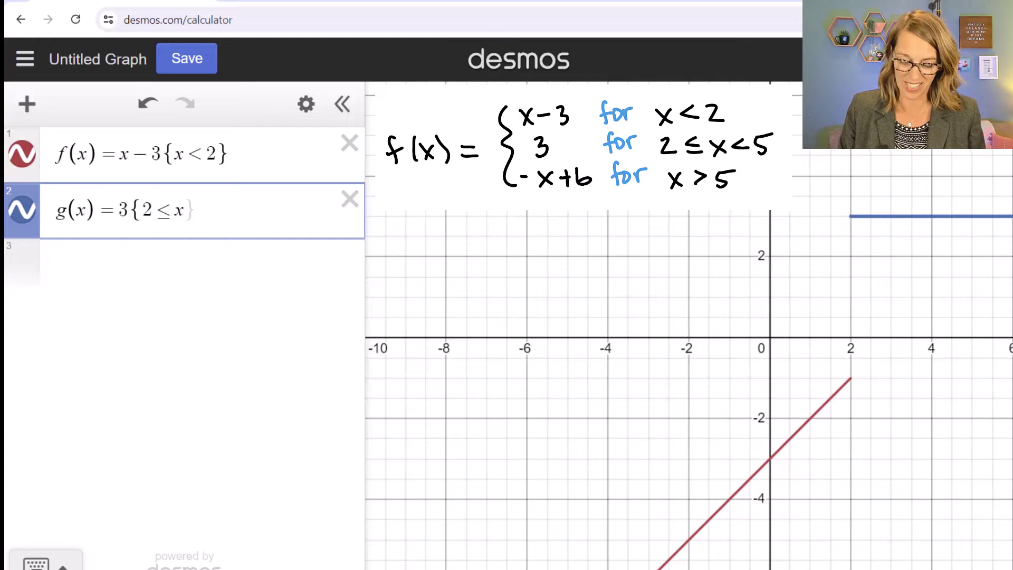
text(< 5)
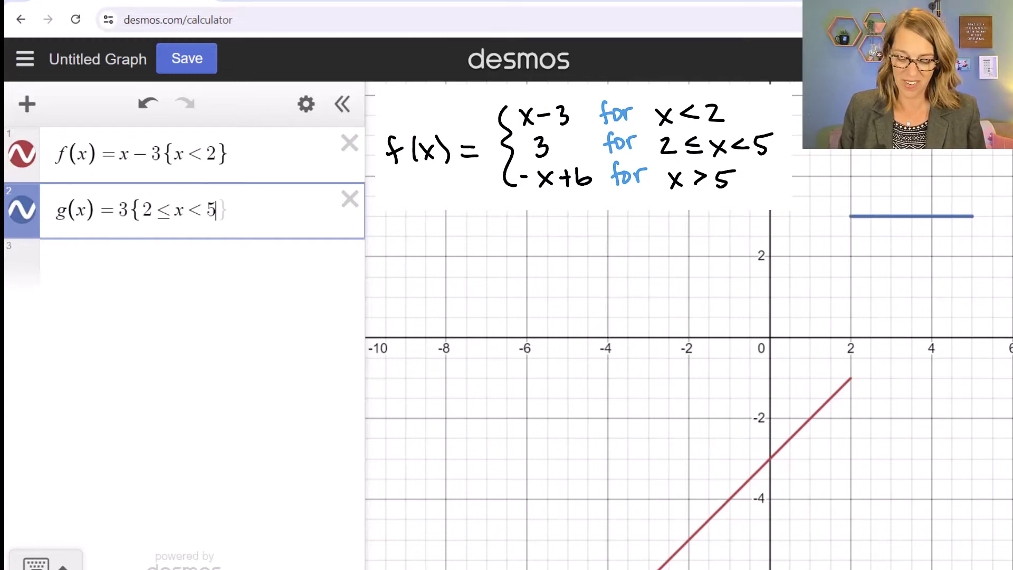
text(})
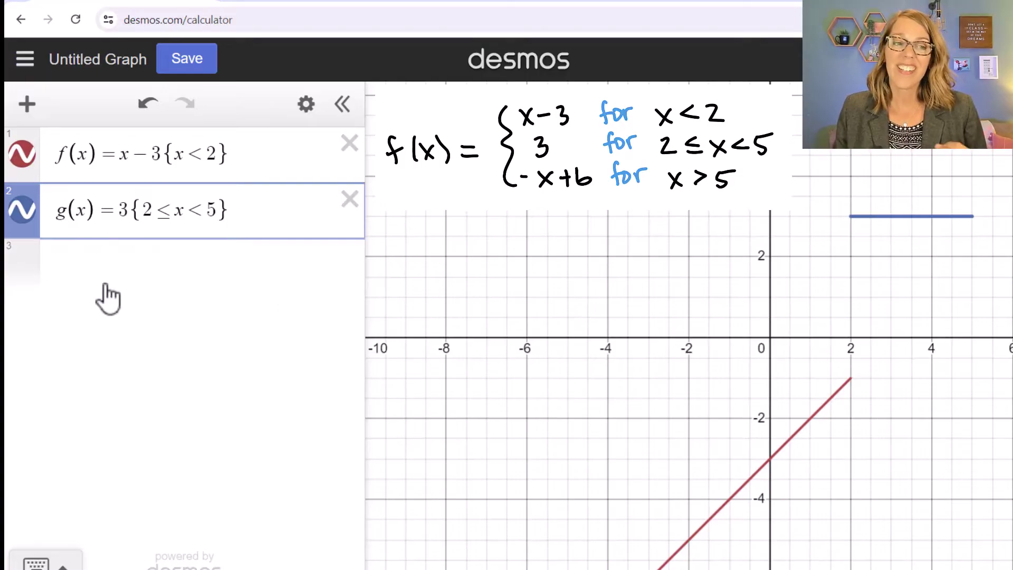
click(87, 267)
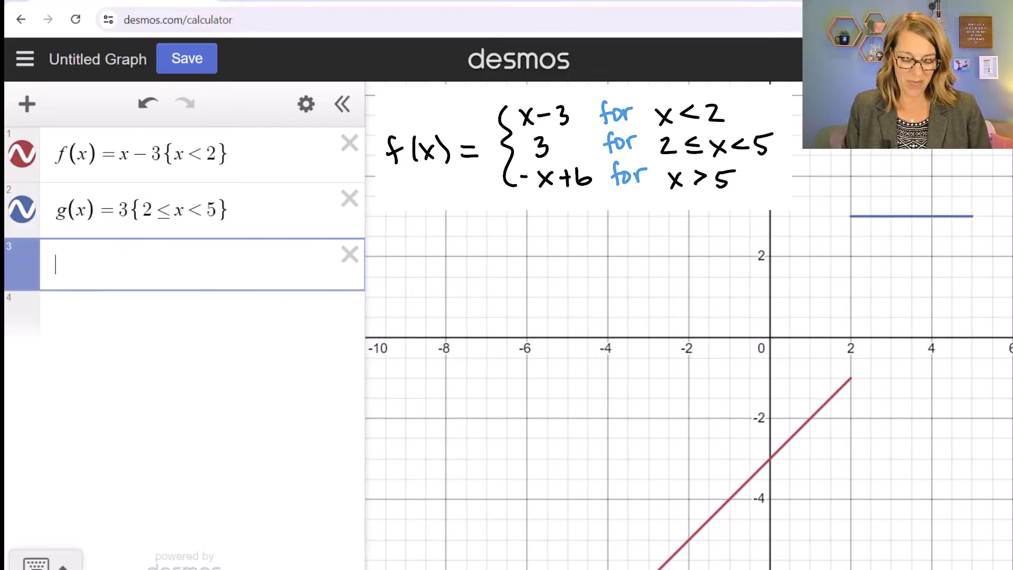
Step: Enter h(x) = −x + 6 with the restriction {x > 5} in row 3
text(h(x))
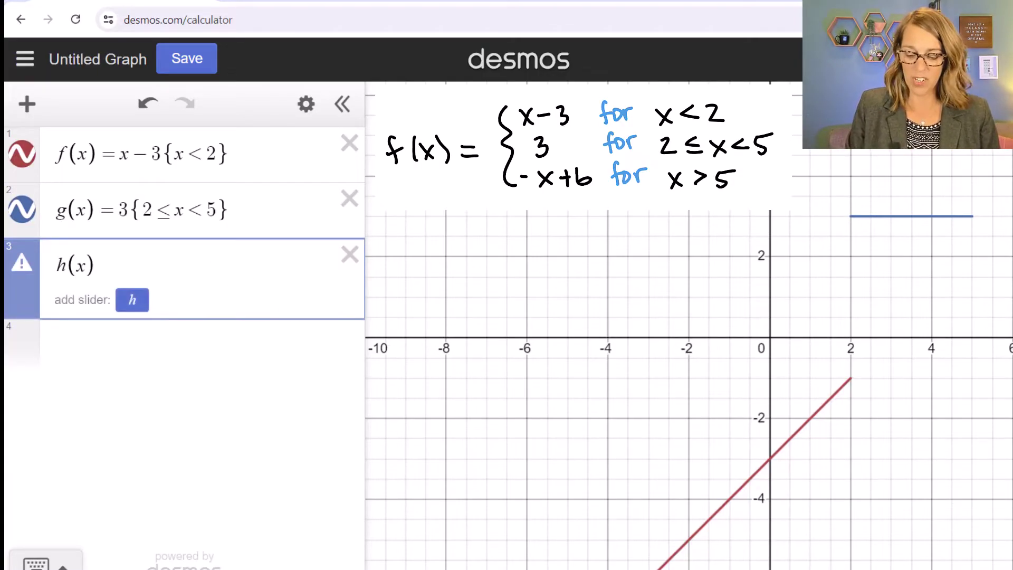
text(=)
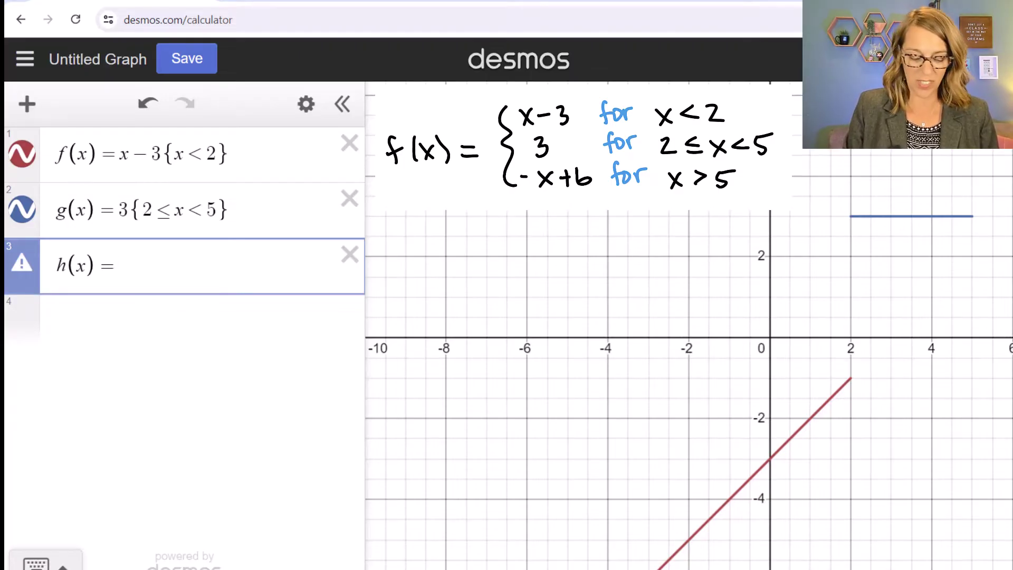
text(-x+6)
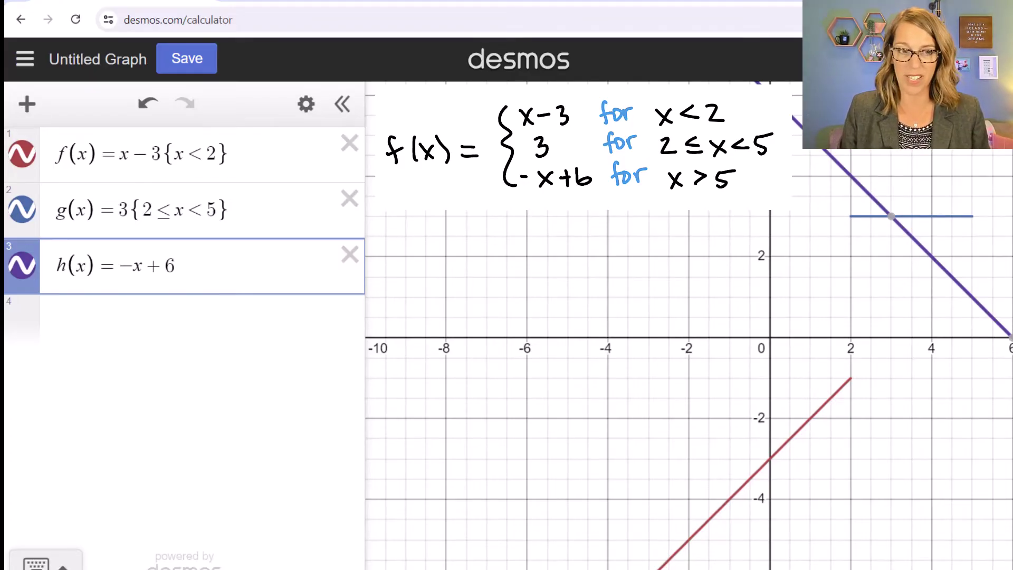
text({x > )
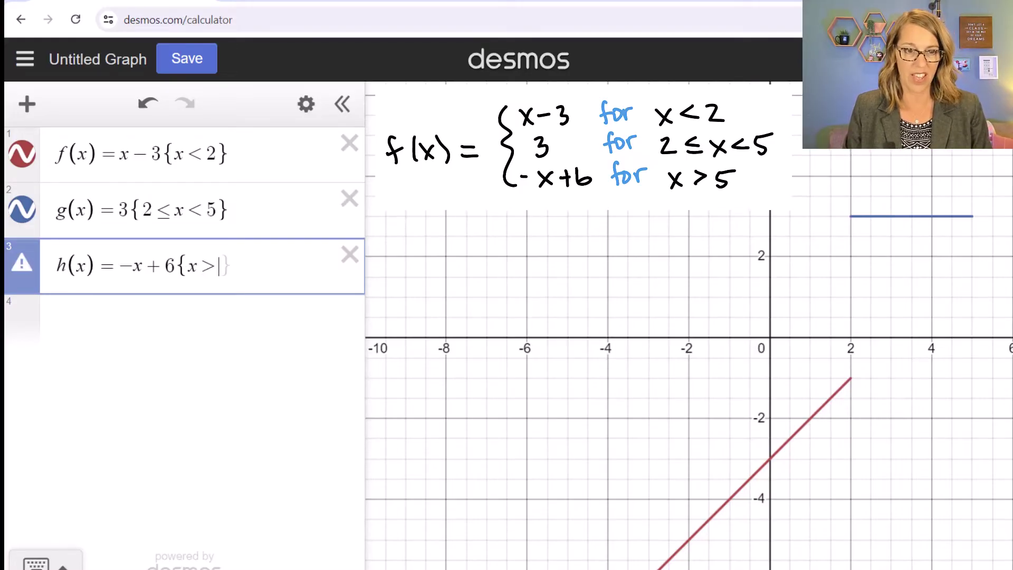
text(5})
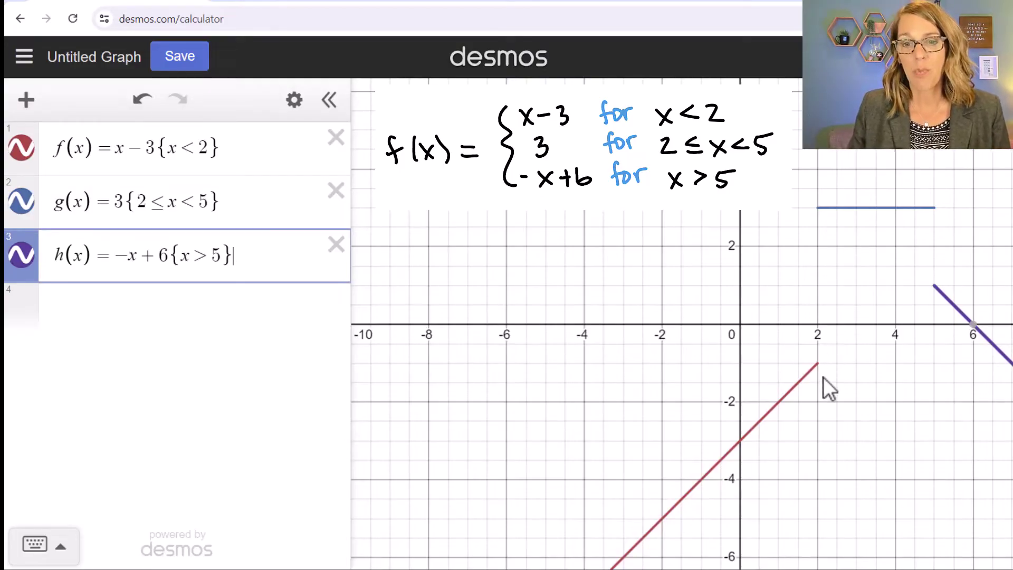
Step: Plot the point (2, −1) and style it as an open circle
click(61, 309)
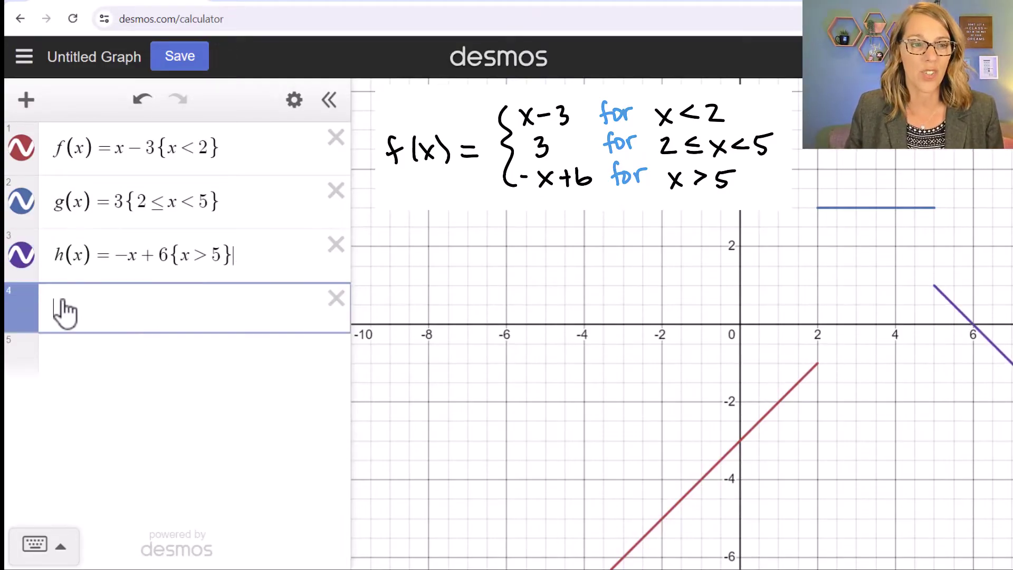
text((2)
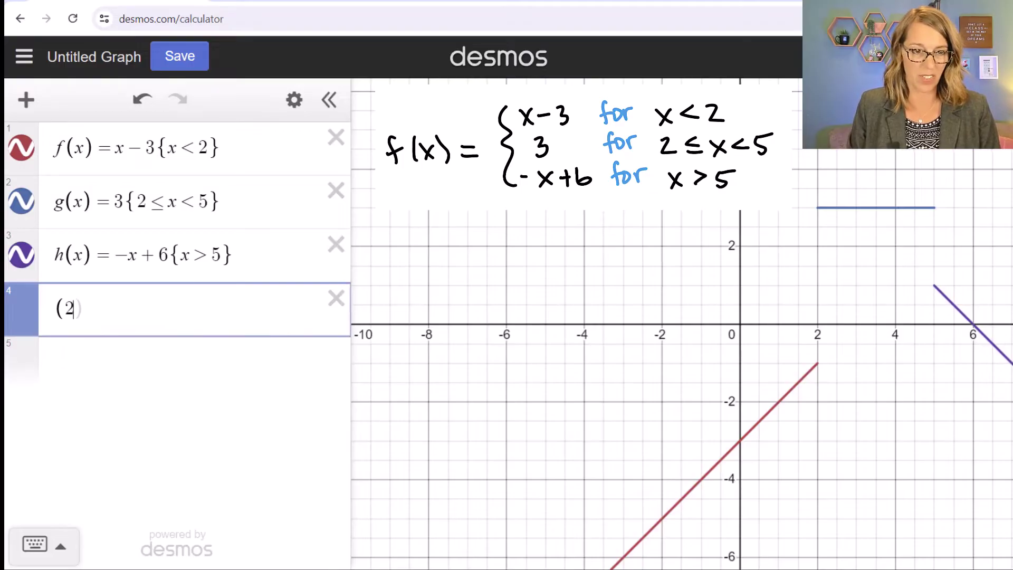
text(,-1))
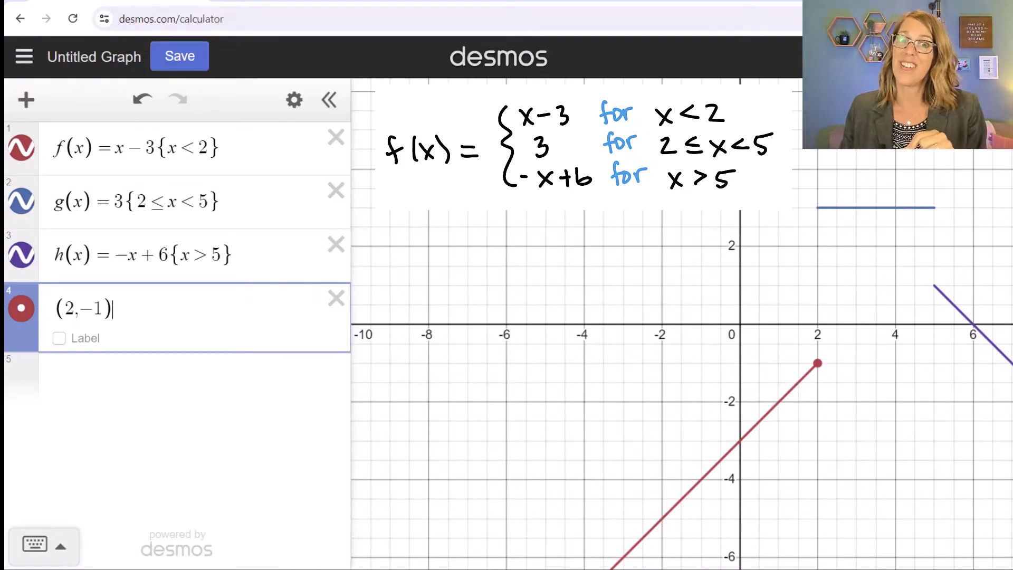
click(21, 311)
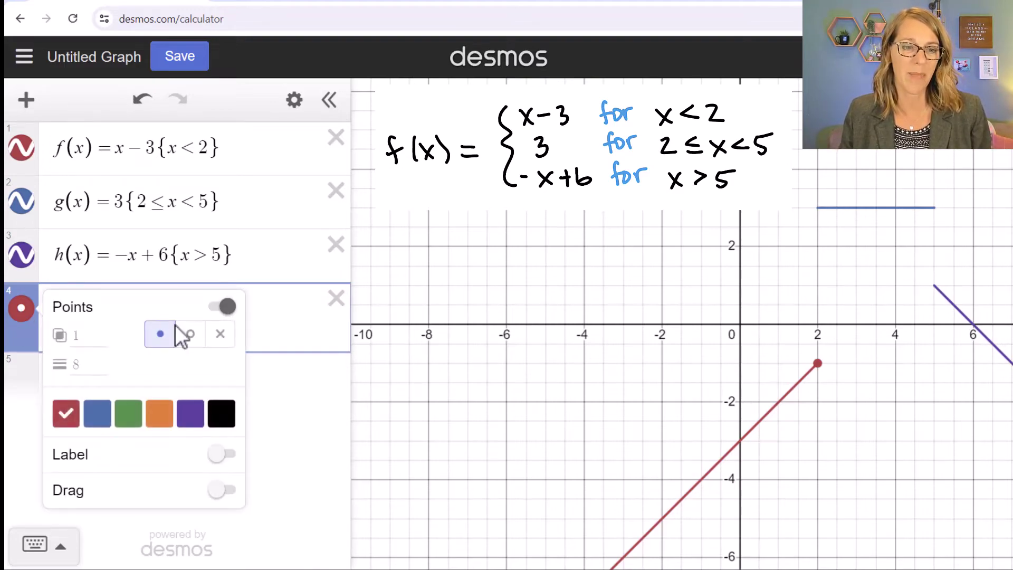
click(190, 336)
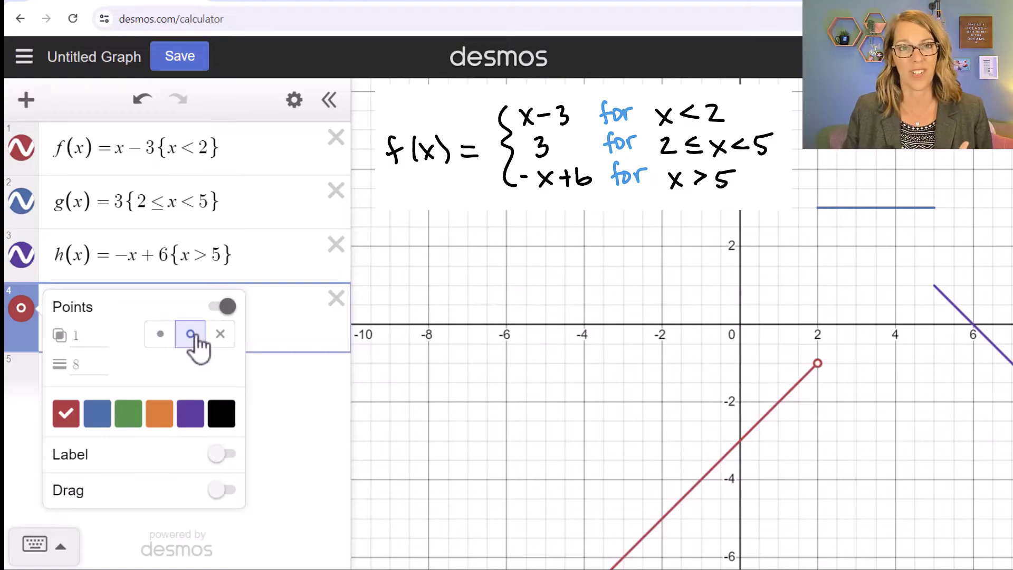
click(286, 384)
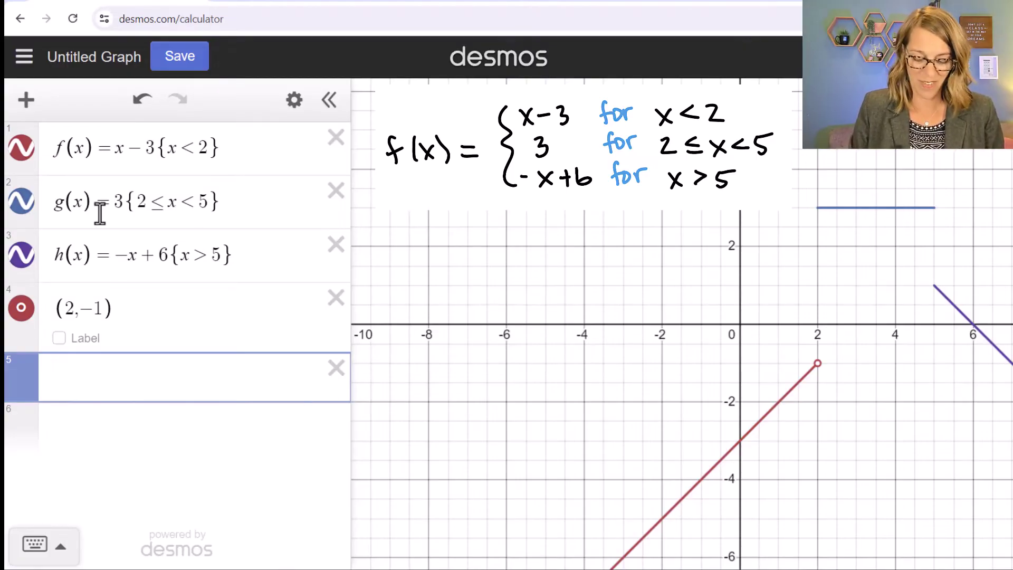
Step: Plot the filled point (2, 3) in row 5
text((2,3))
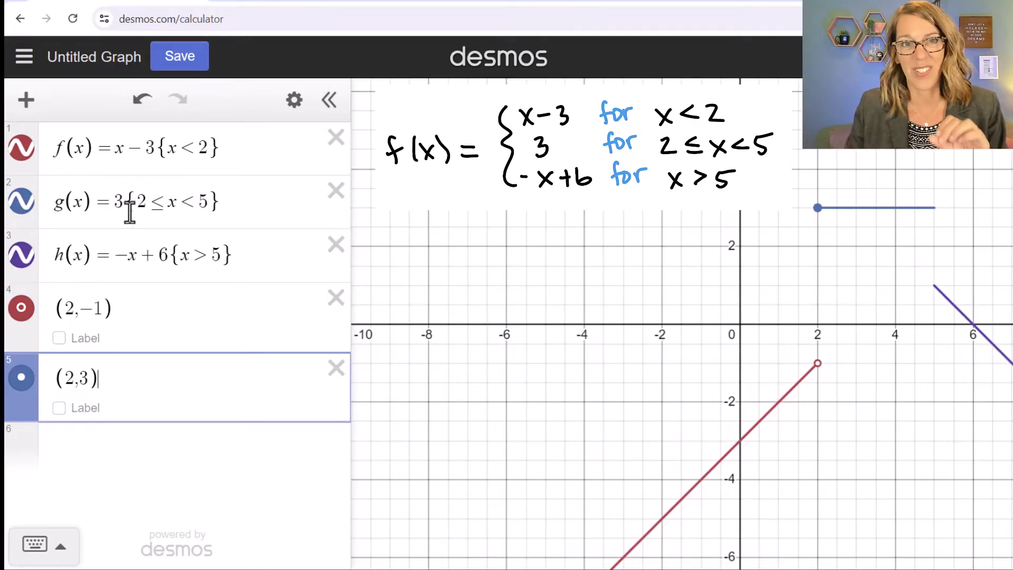
click(74, 453)
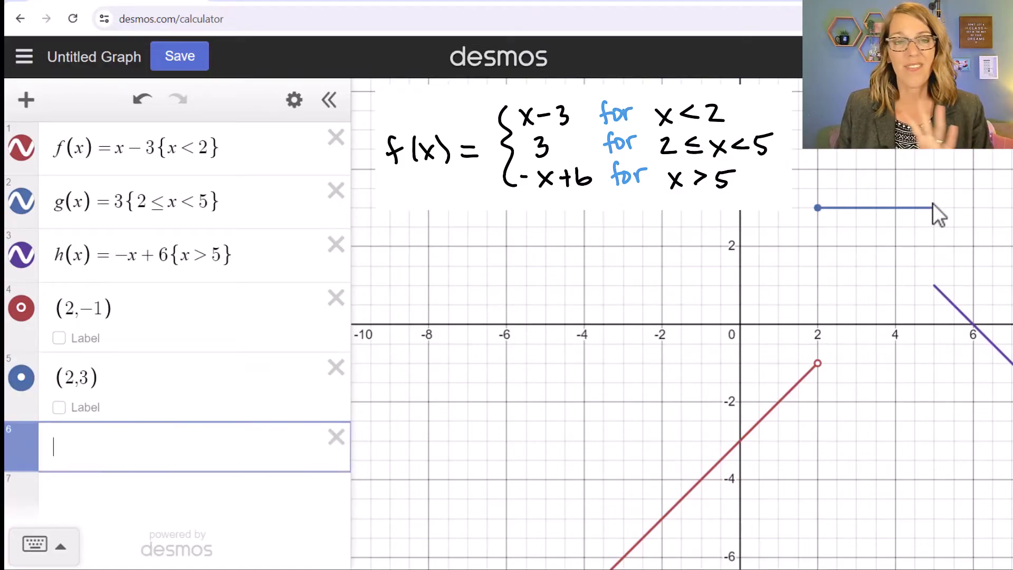
Step: Plot (5, 3) and style it as a blue open circle
text((5,3)
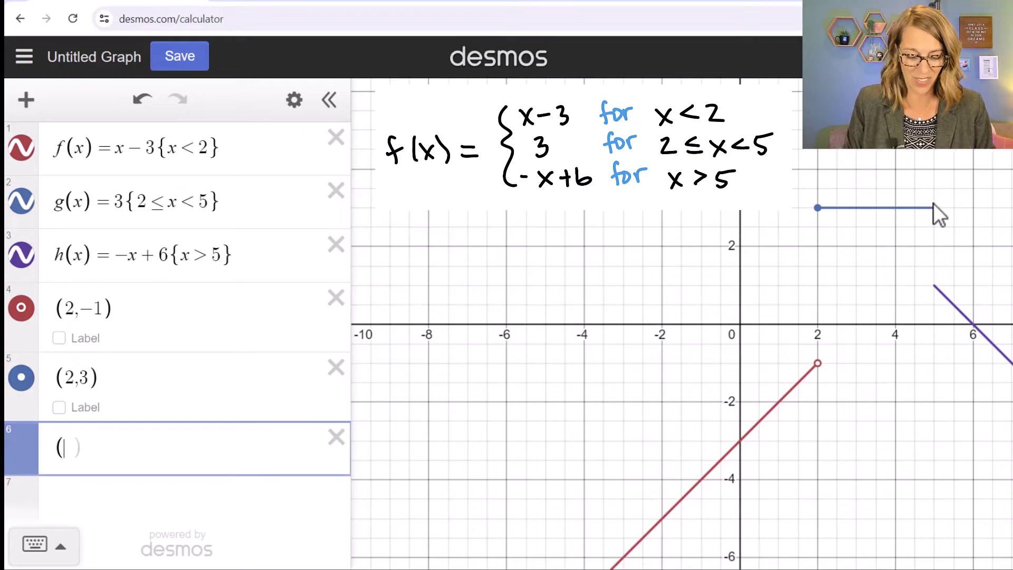
text())
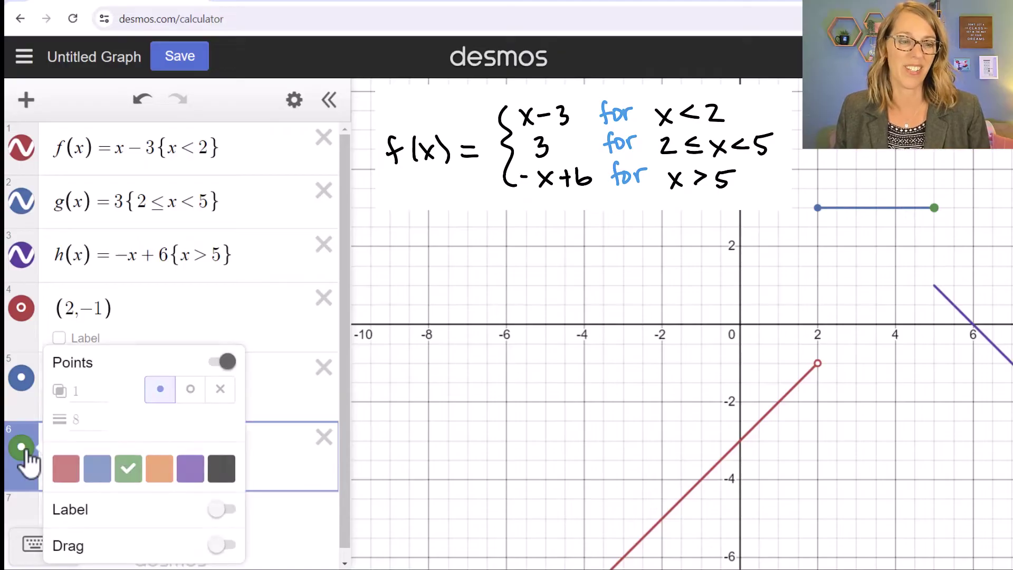
click(22, 447)
click(98, 469)
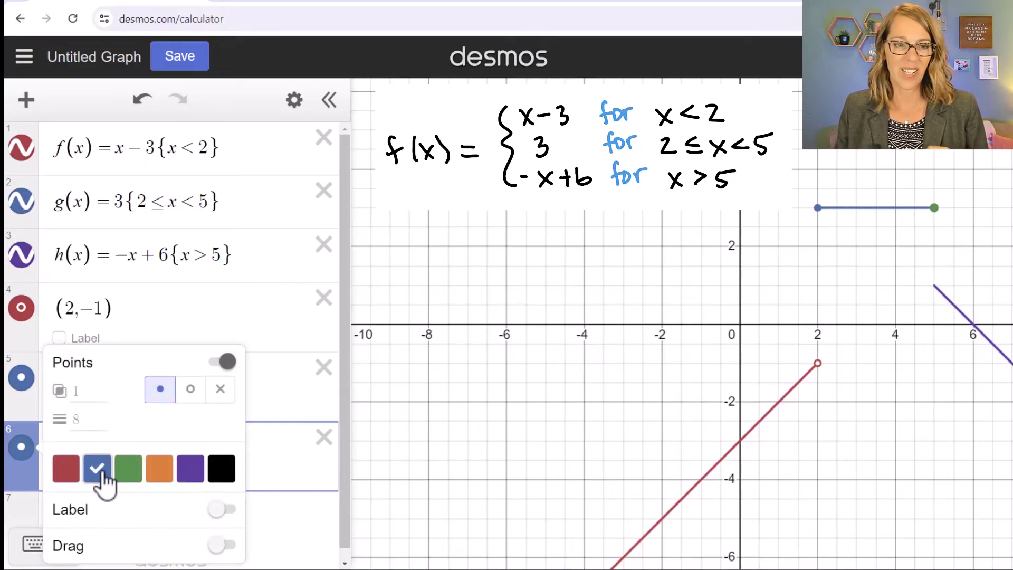
click(191, 390)
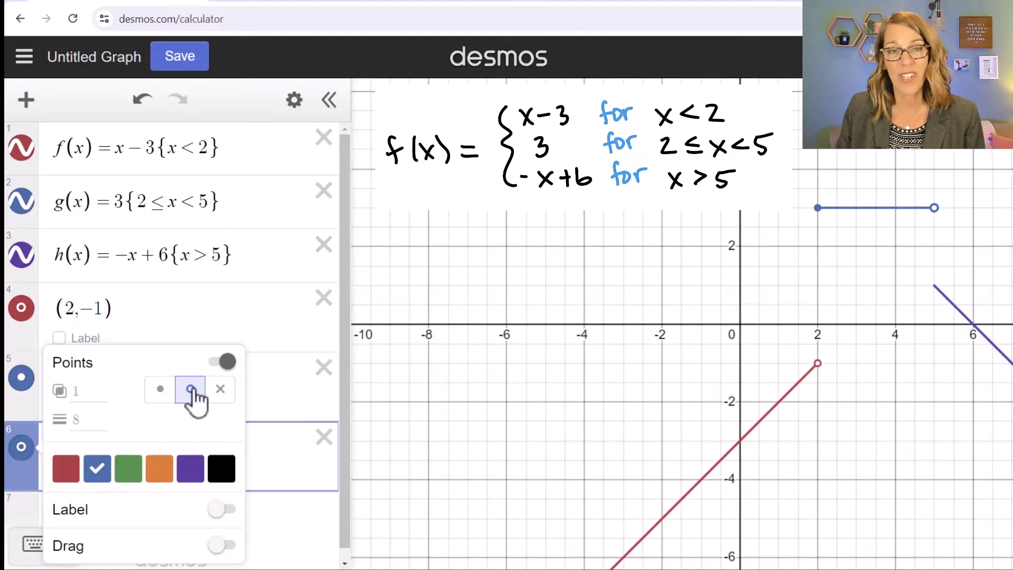
click(312, 536)
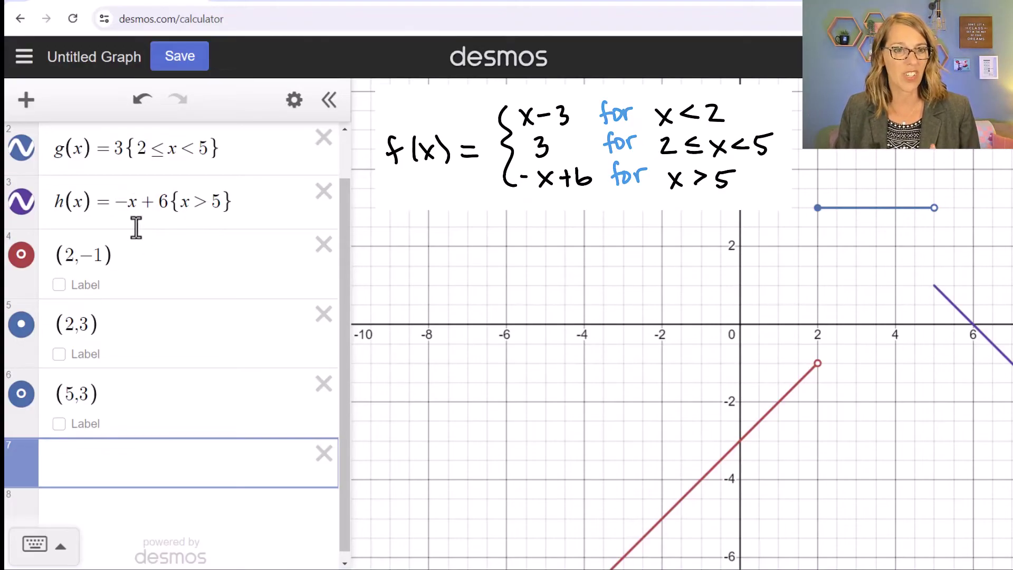
text((5)
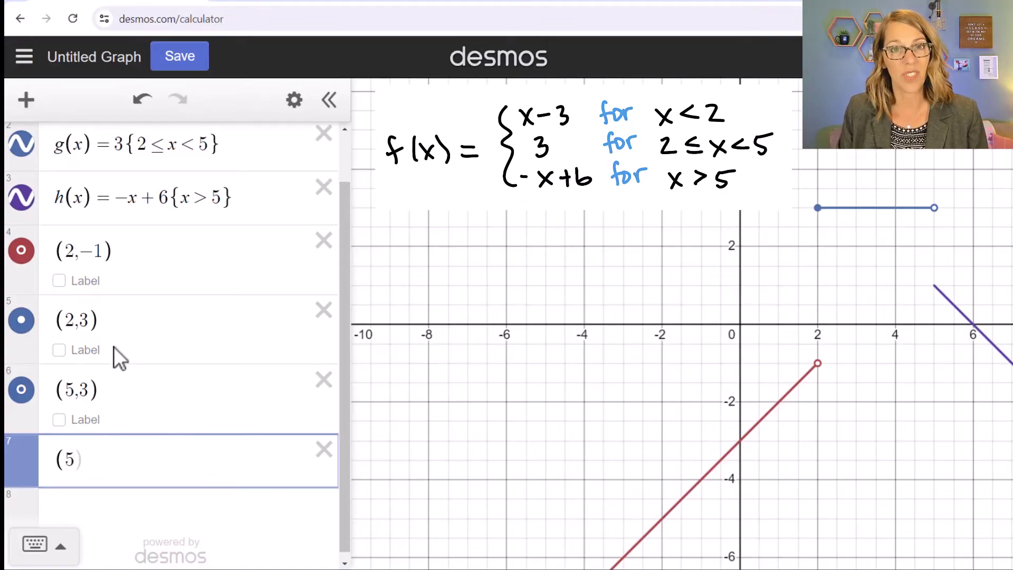
text(,1)
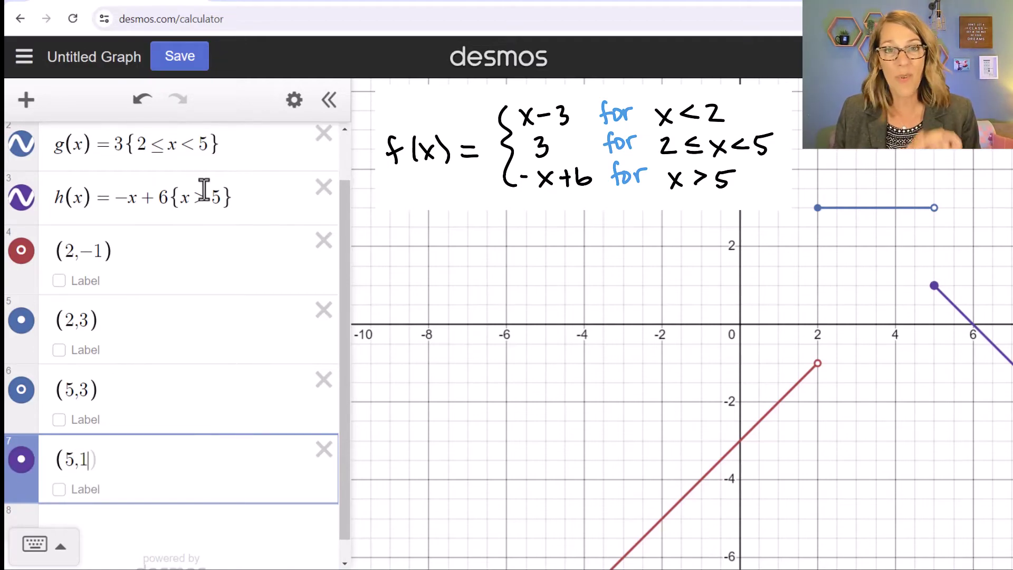
click(18, 459)
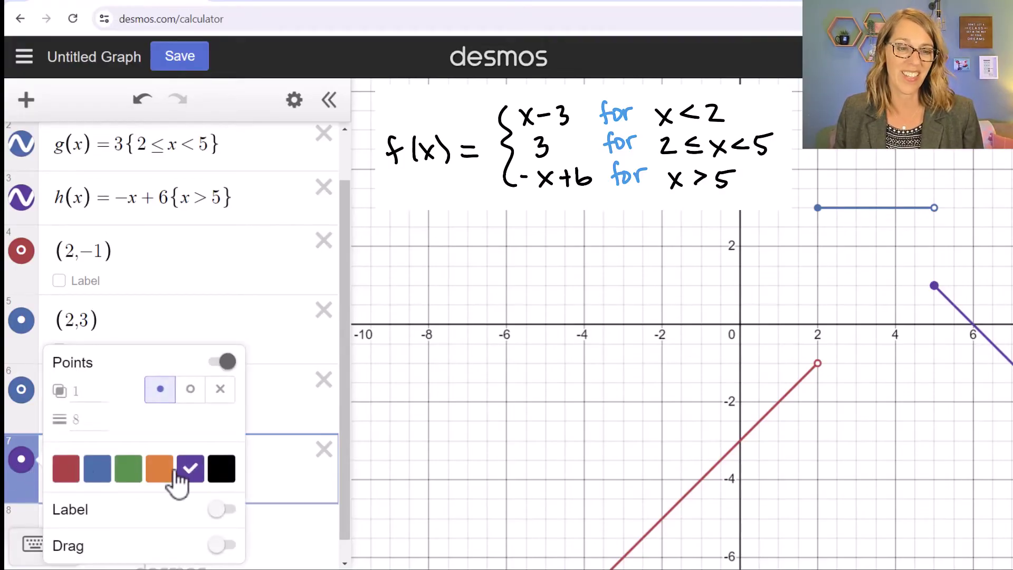
click(190, 391)
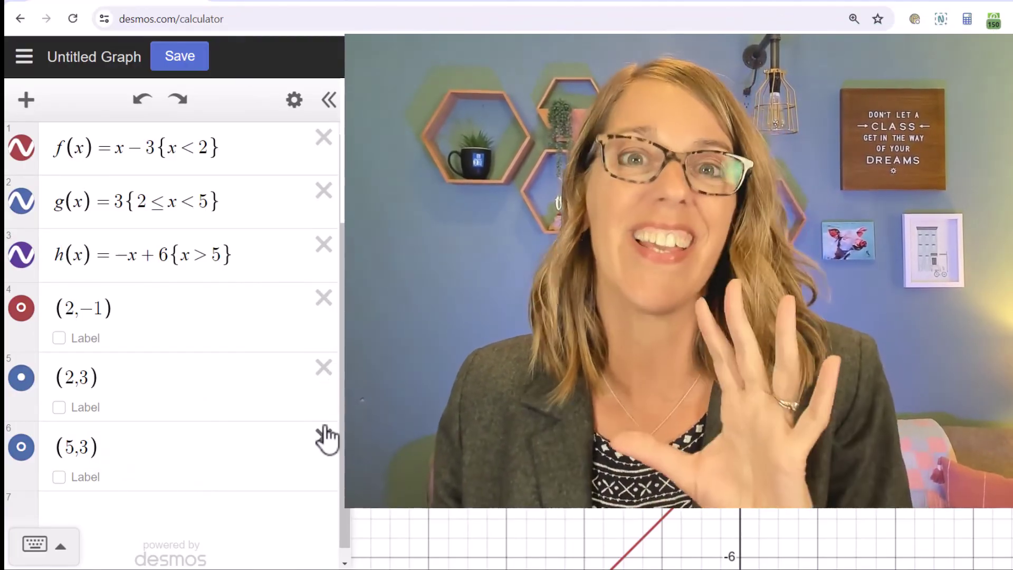
Step: Delete the (5,3), (2,3), (2,−1) points and the h, g, f pieces, bottom to top
click(324, 435)
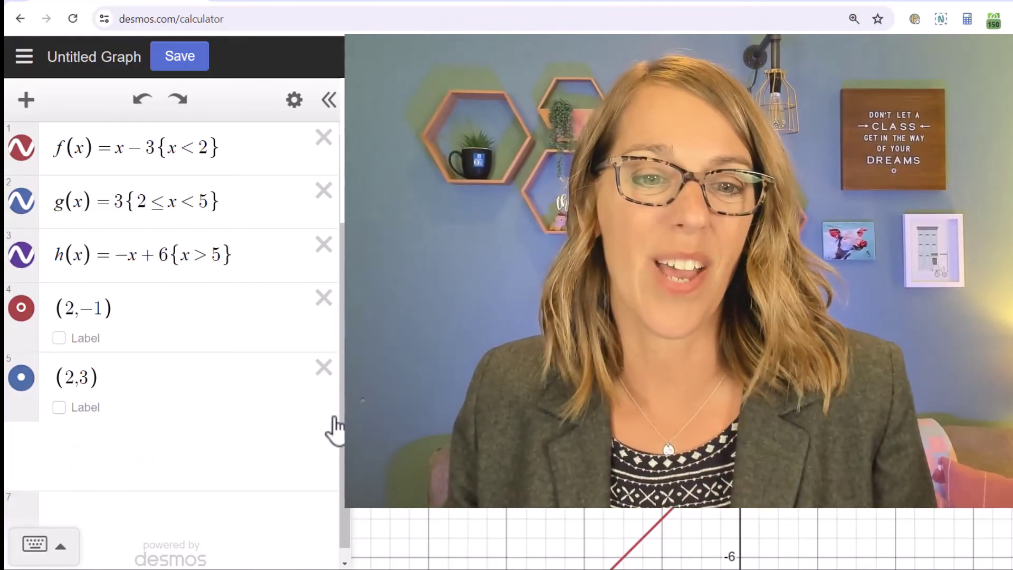
click(334, 367)
click(335, 297)
click(334, 244)
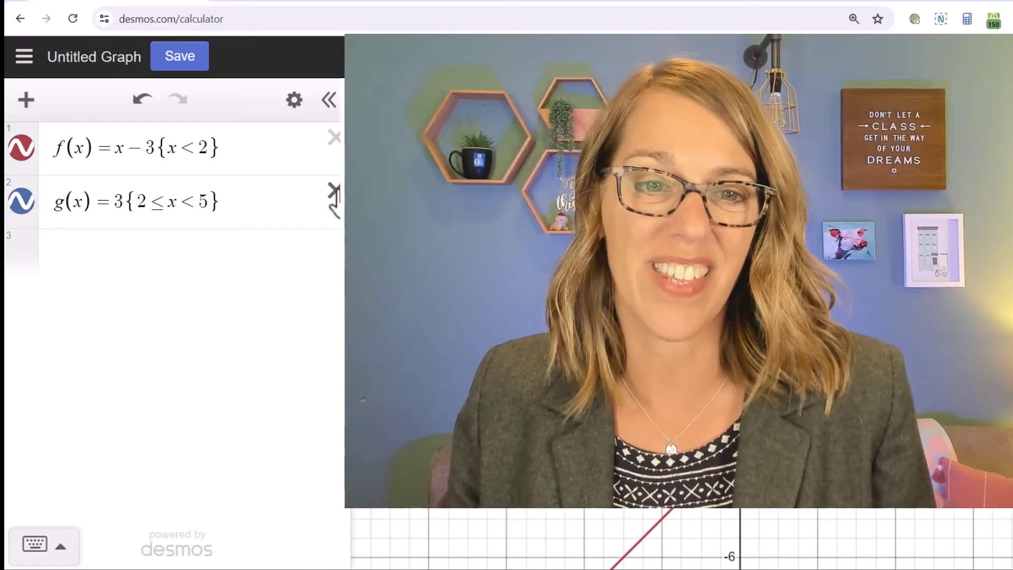
click(334, 190)
click(334, 138)
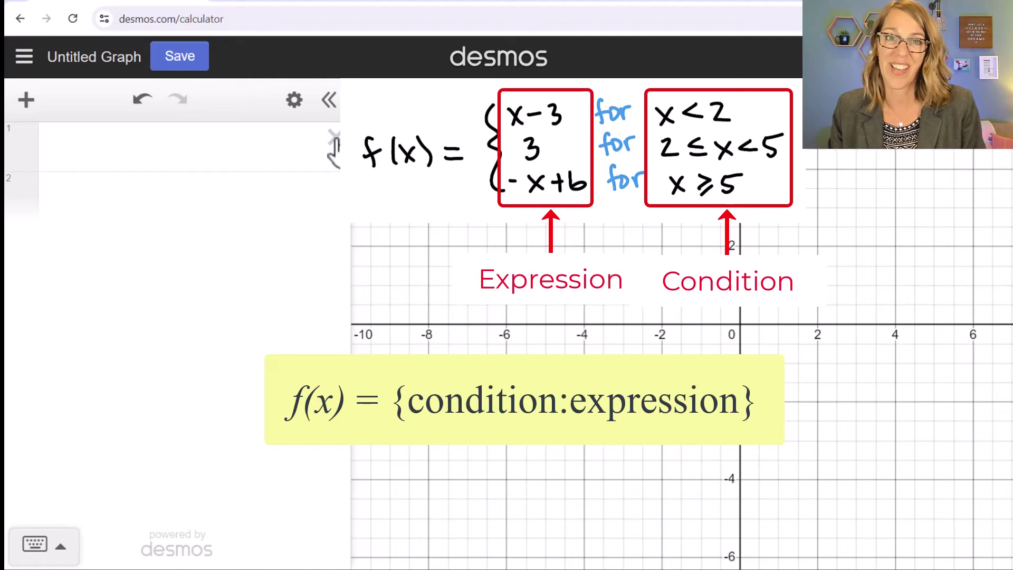
Step: Type f(x) = {x<2: x−3, in the first row using condition:expression brace syntax
click(334, 148)
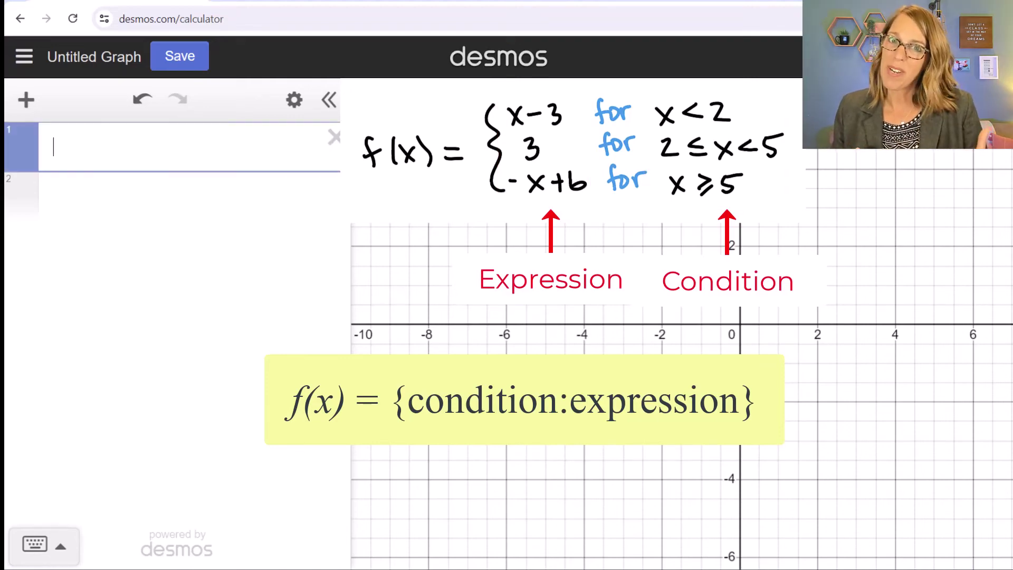
text(f()
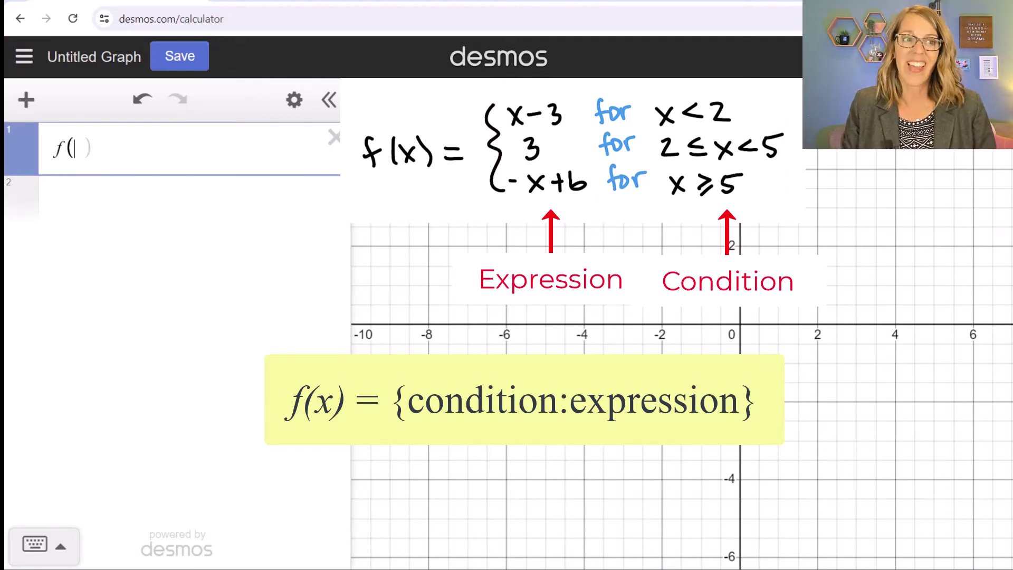
text(x))
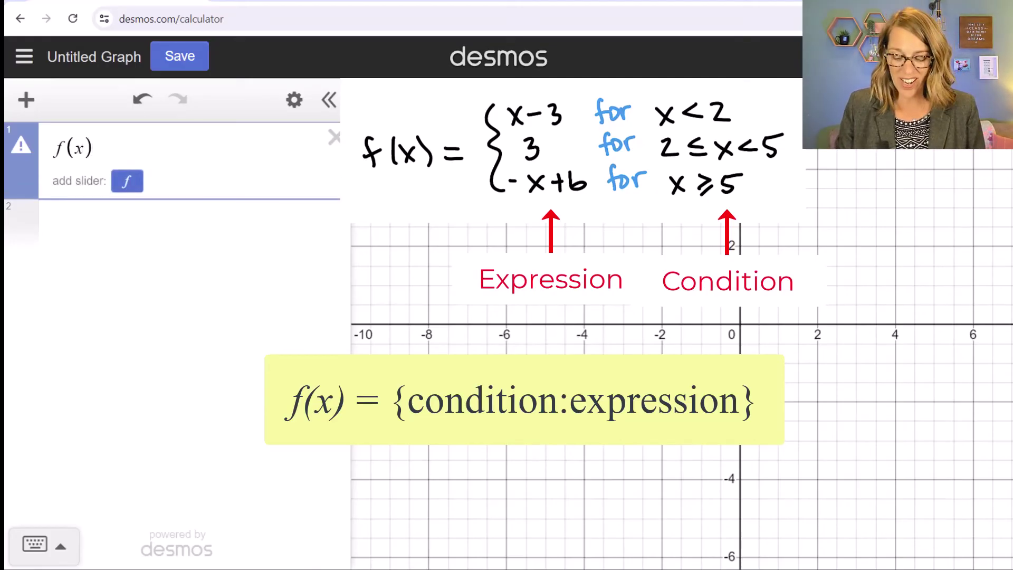
text(=)
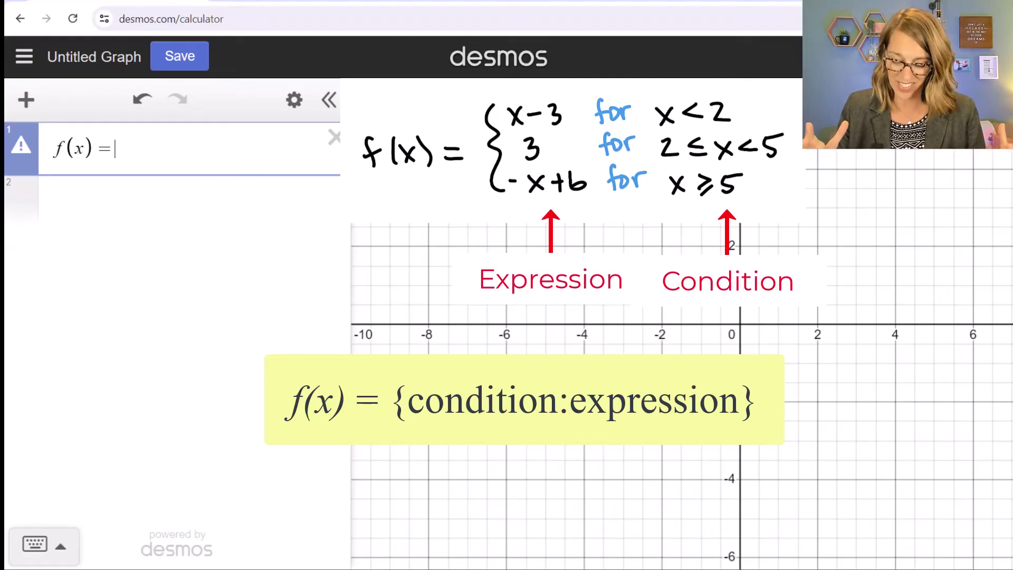
text({)
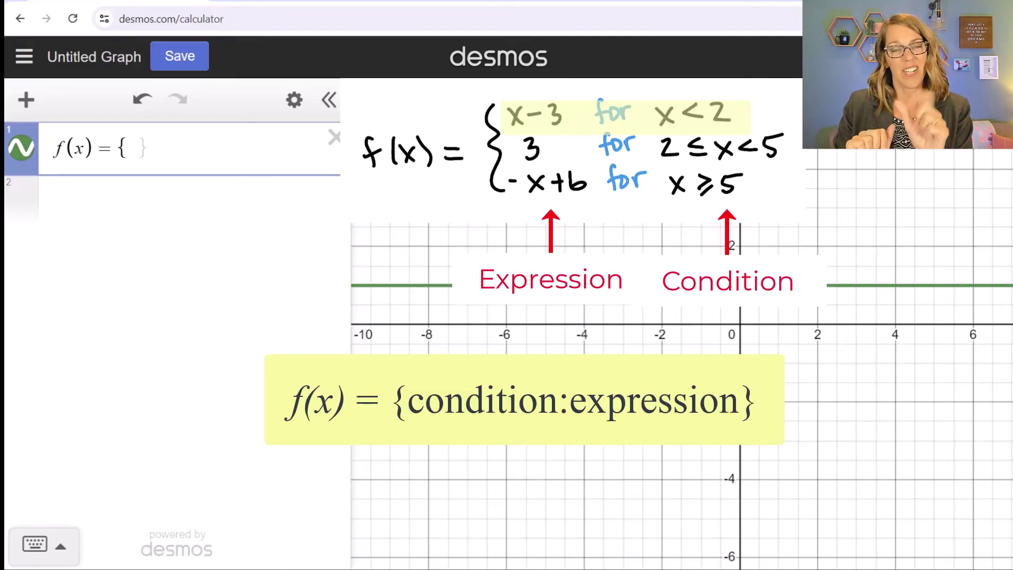
text(x<)
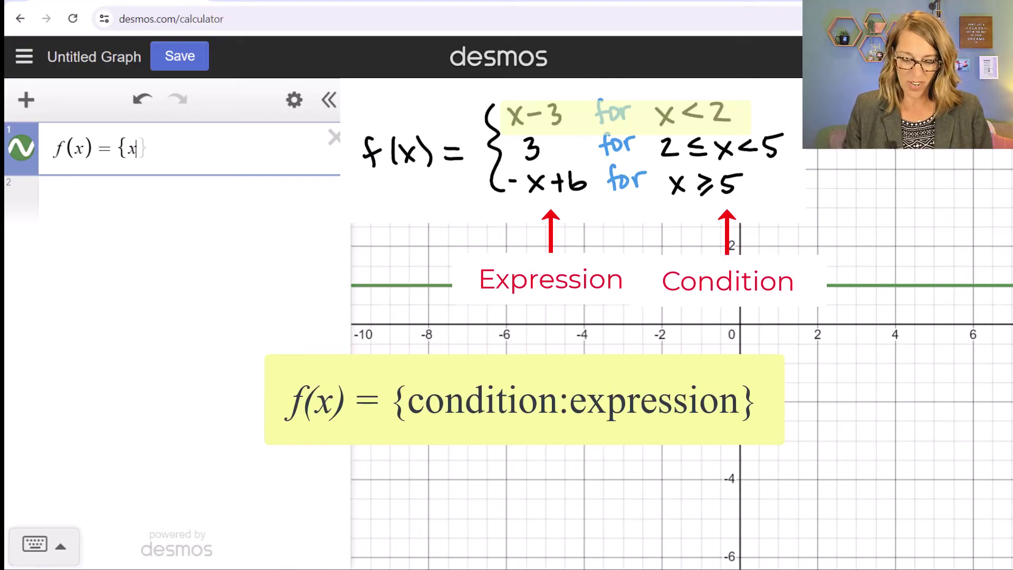
text(2)
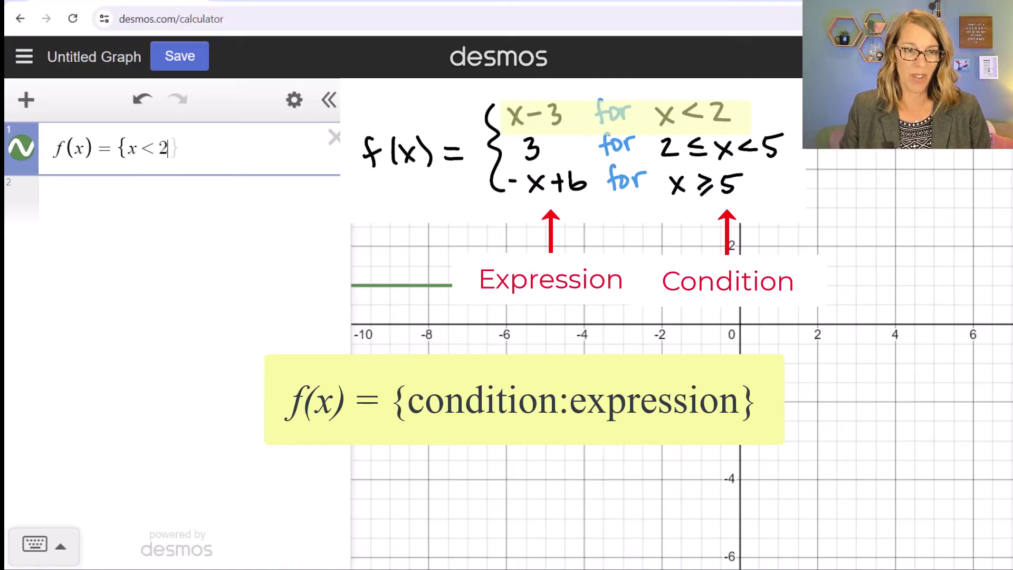
text(:)
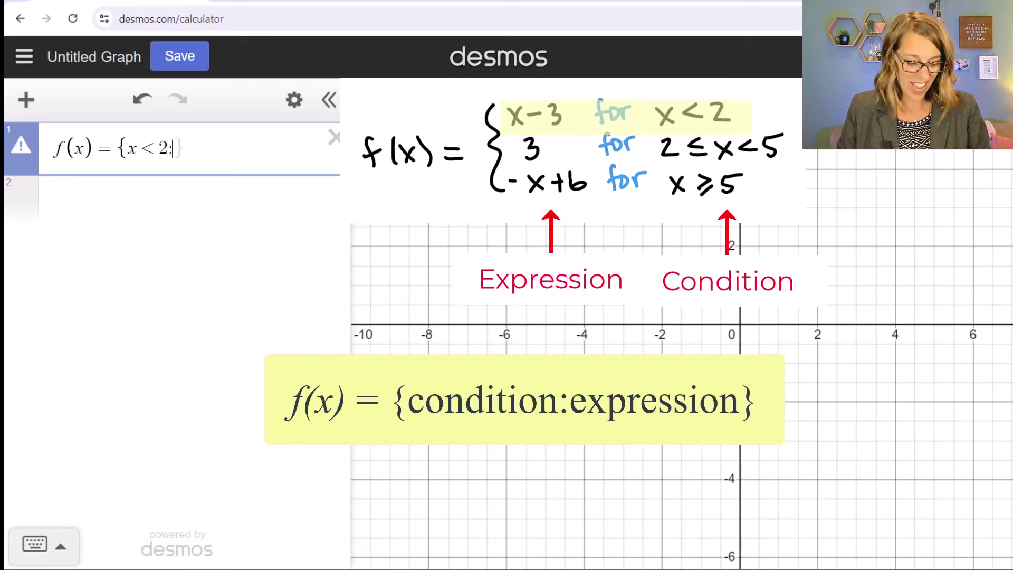
text(x-3)
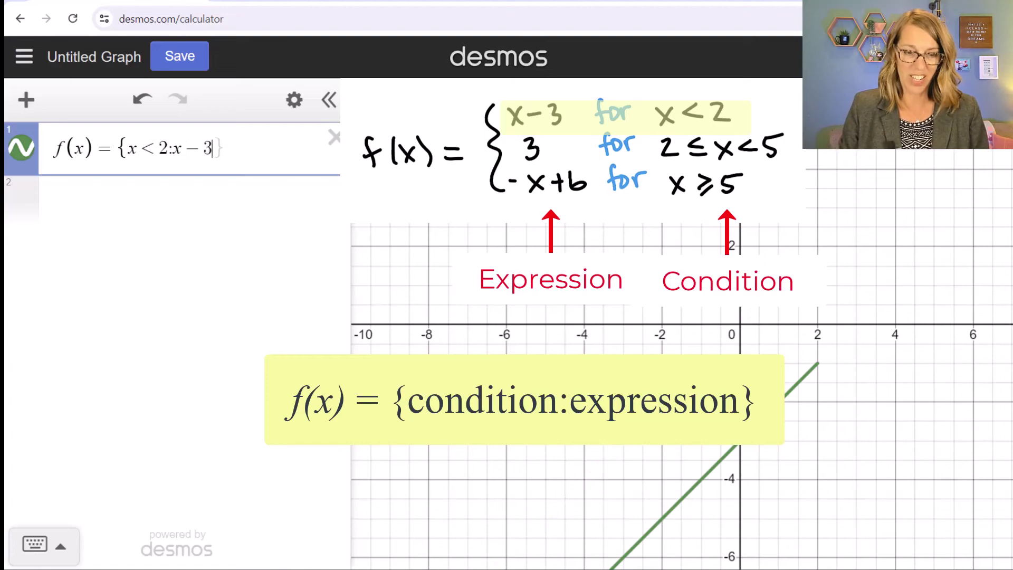
text(,)
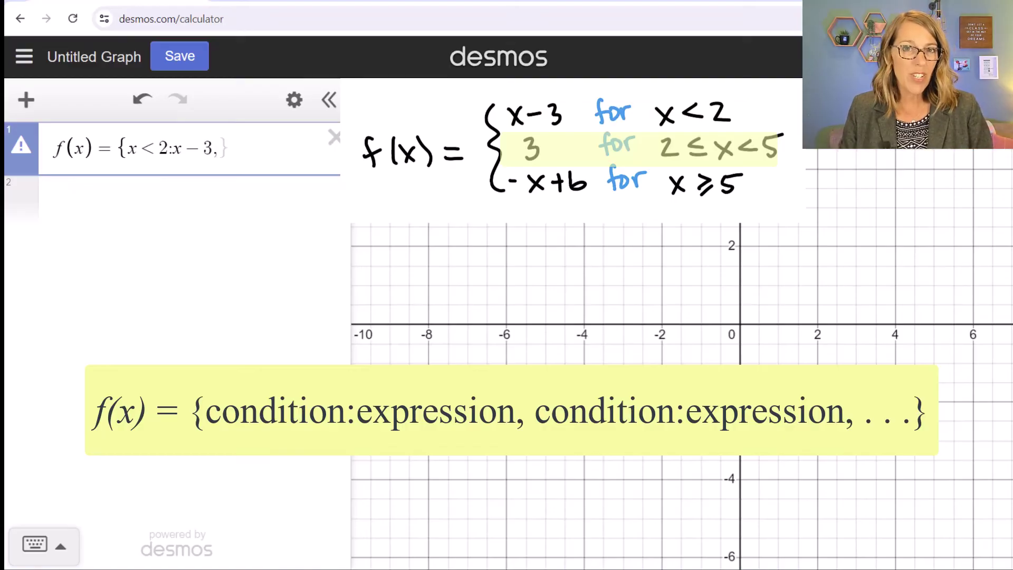
Step: Add the pieces 2≤x<5: 3 and x≥5: −x+6 inside f(x)'s braces
text(2)
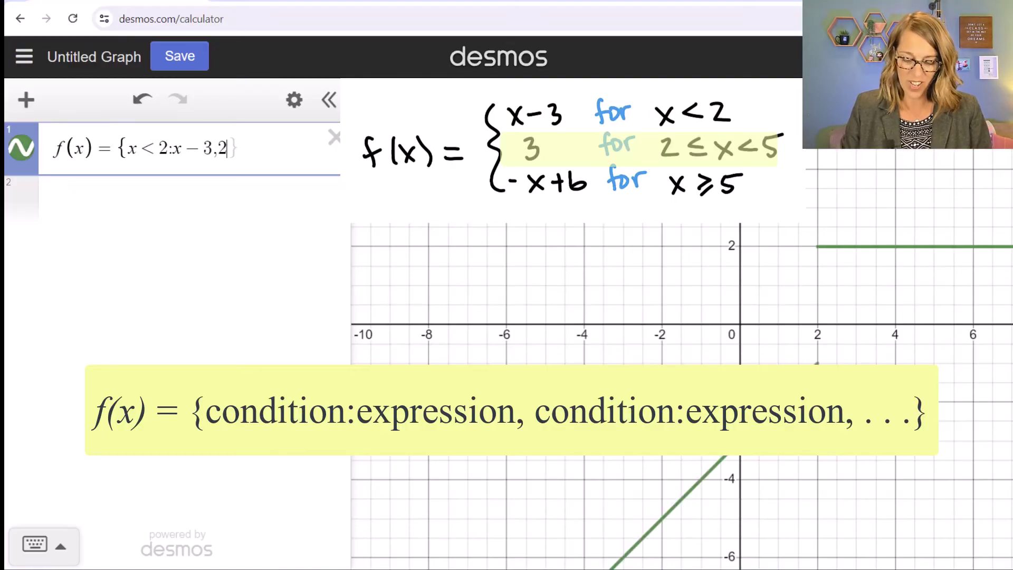
text(<)
text(=)
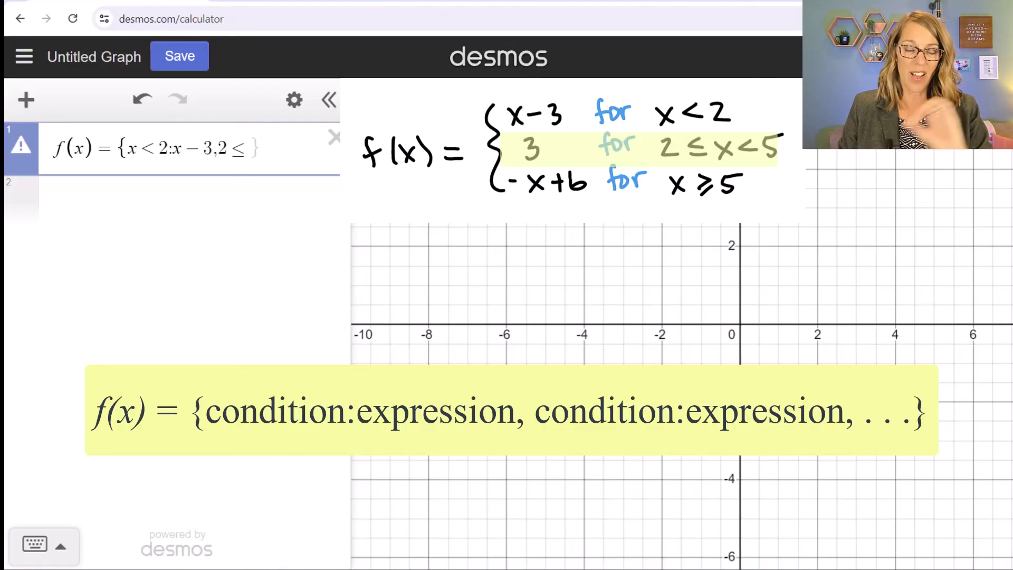
text(x)
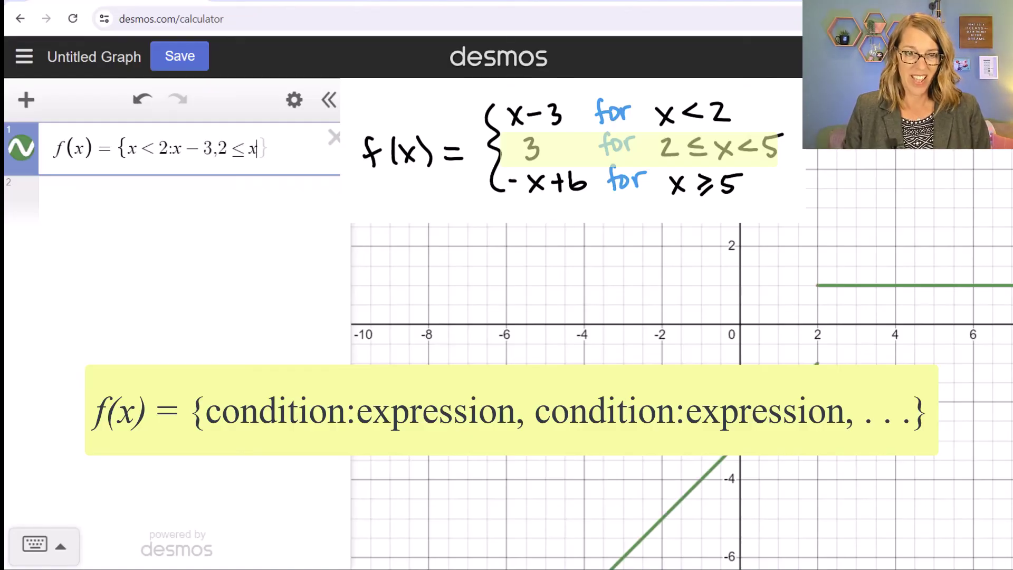
text(<5:)
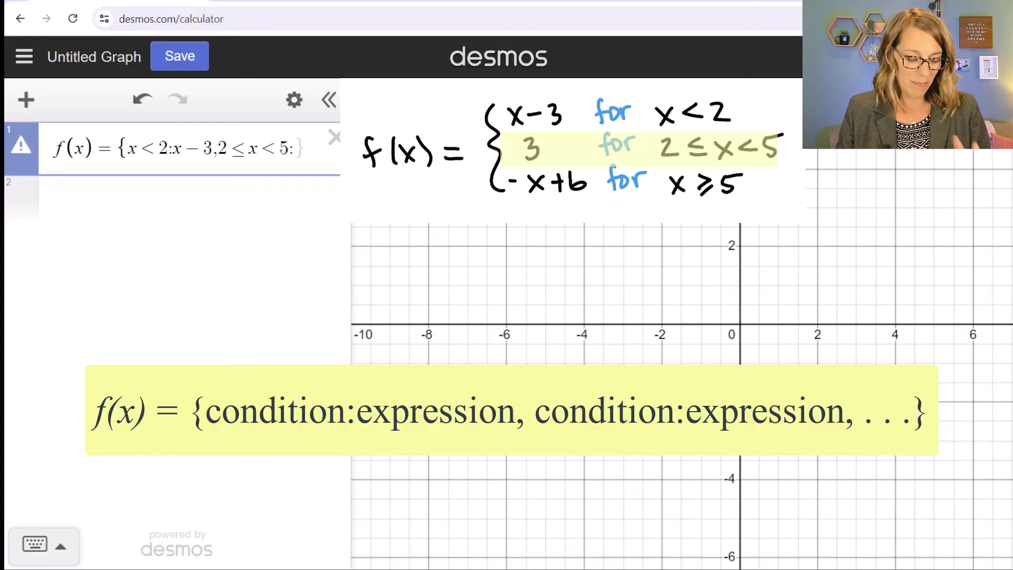
text(3)
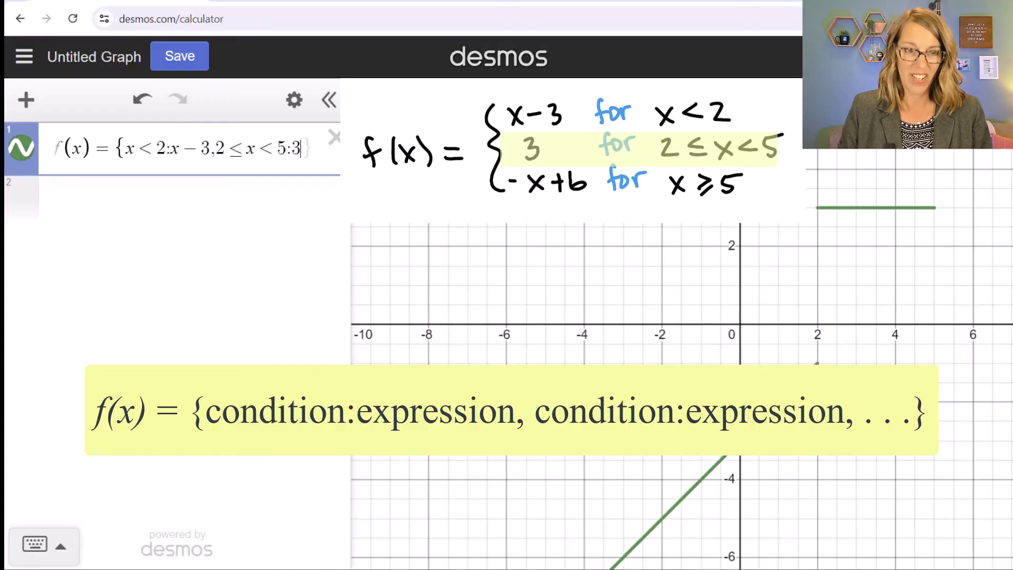
text(,)
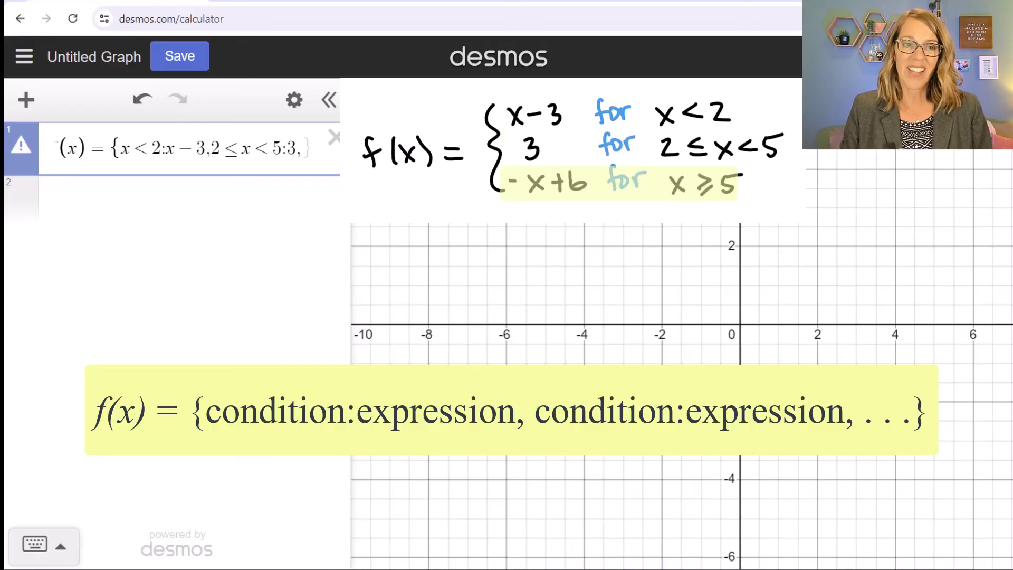
text(x)
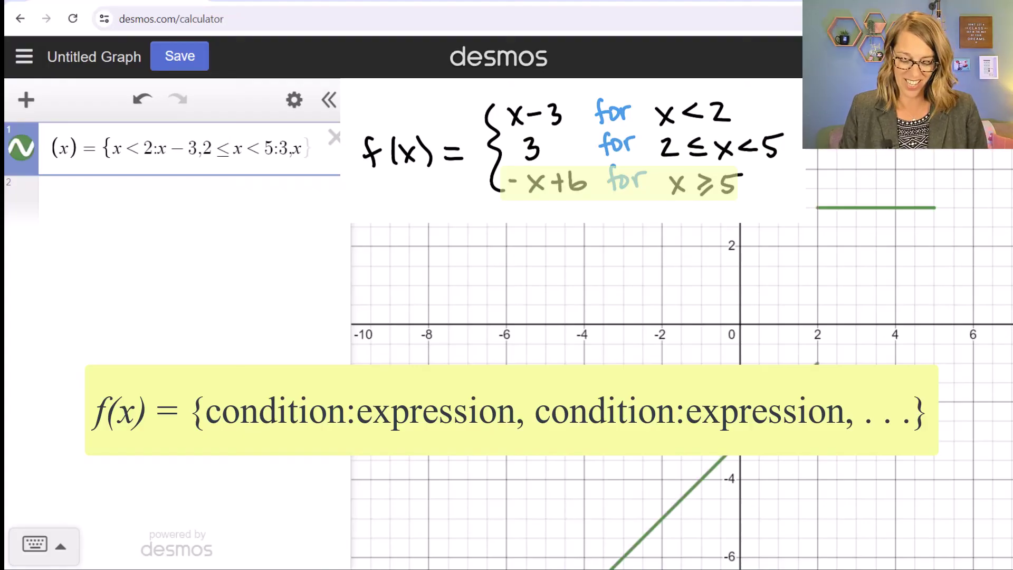
text(>=5)
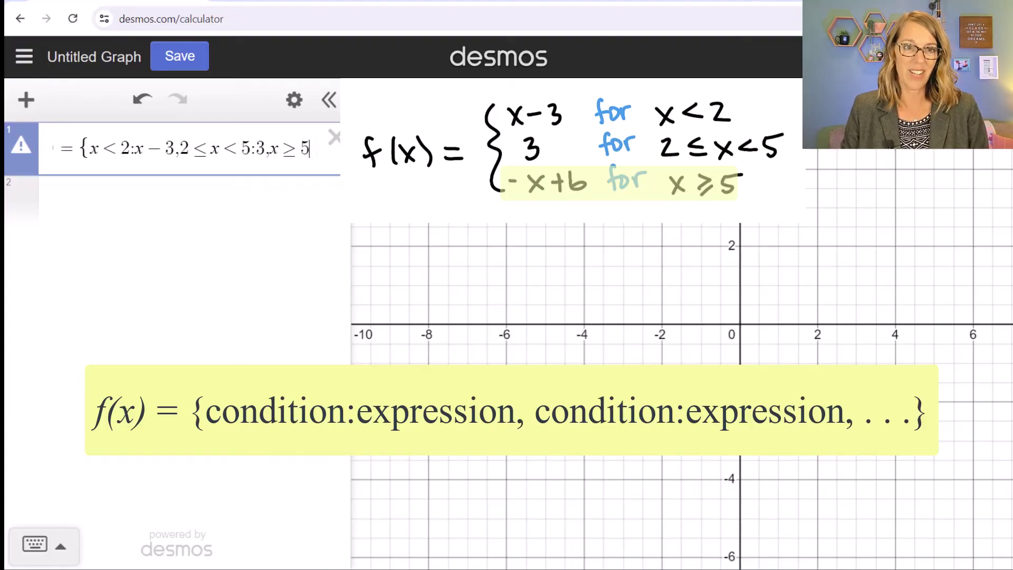
text(:)
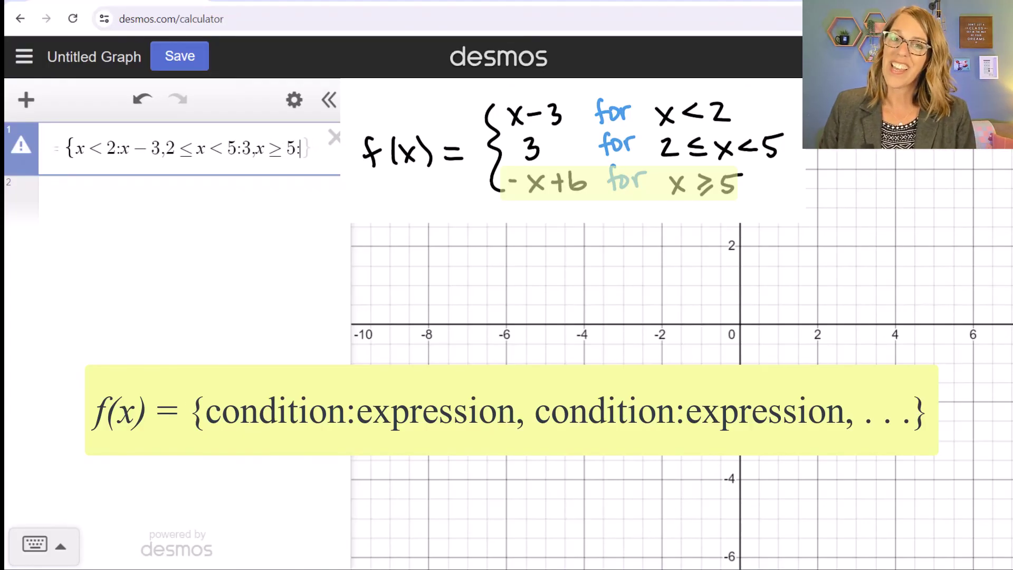
text(-x)
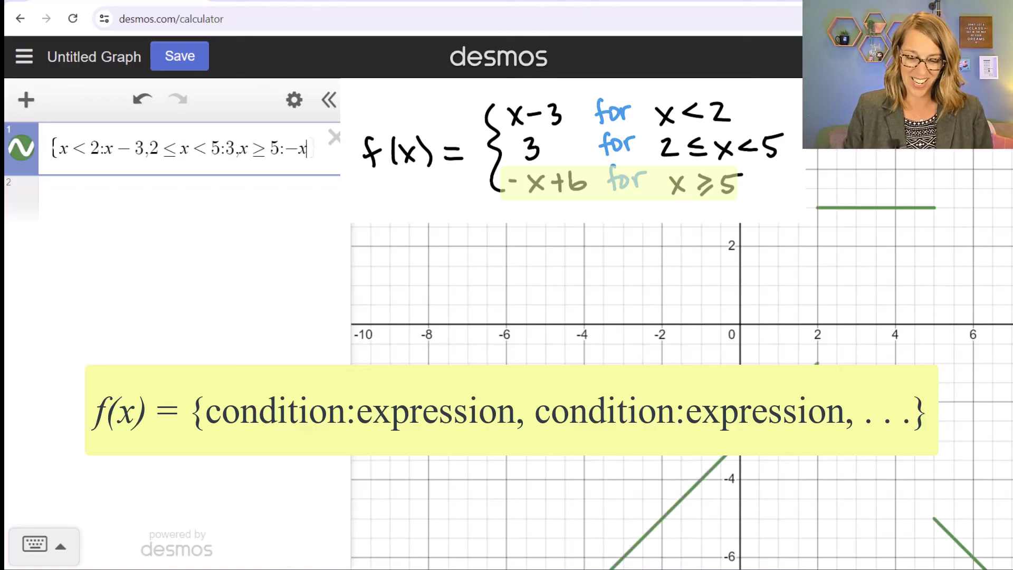
text(+6)
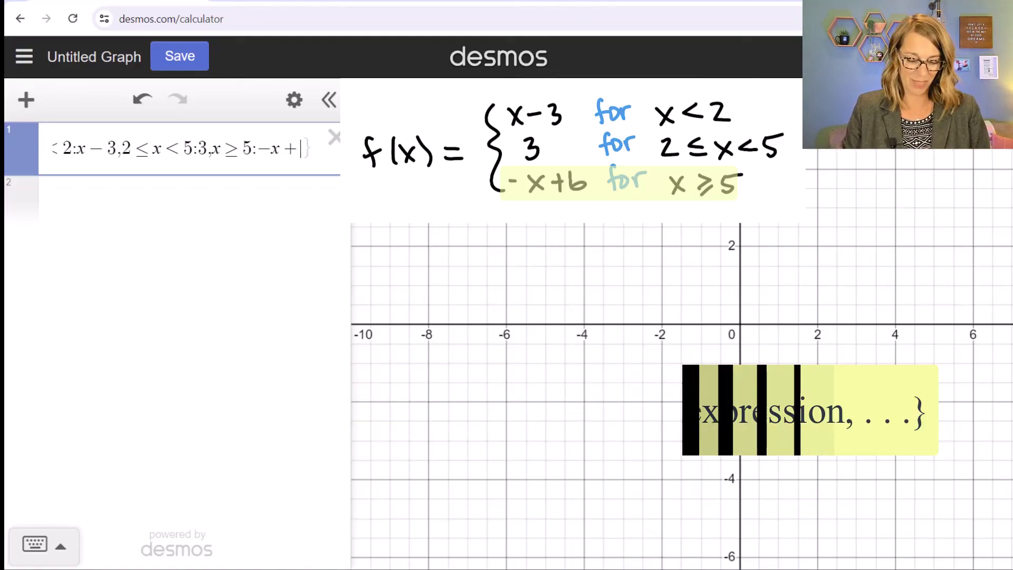